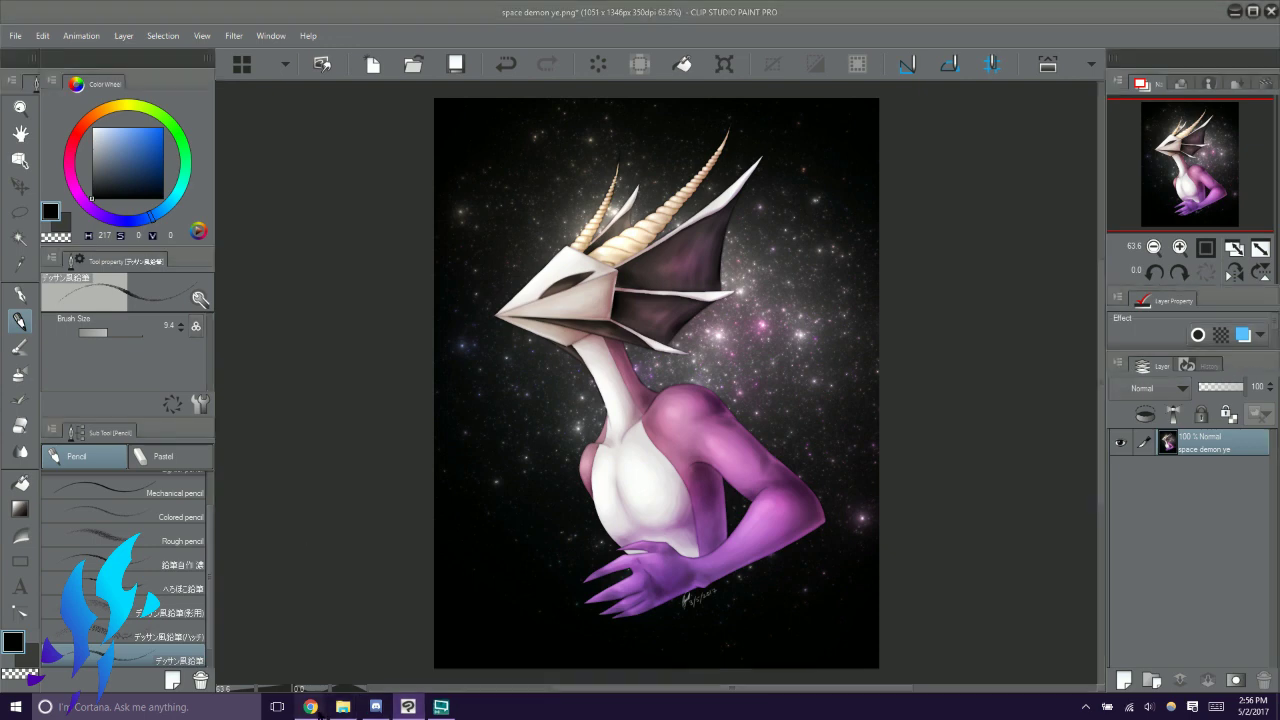
# View the chromatic-aberration reference image, then return to the painting
pyautogui.moveTo(311, 705)
pyautogui.click(282, 677)
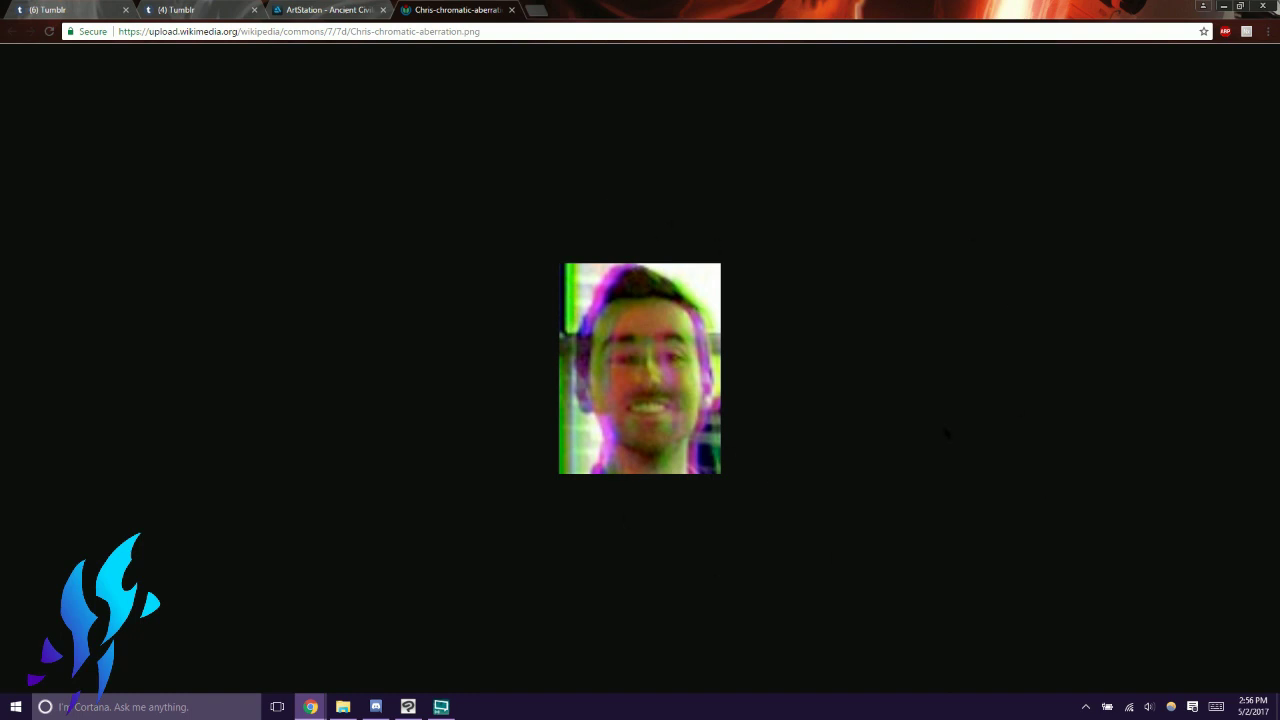
pyautogui.click(408, 707)
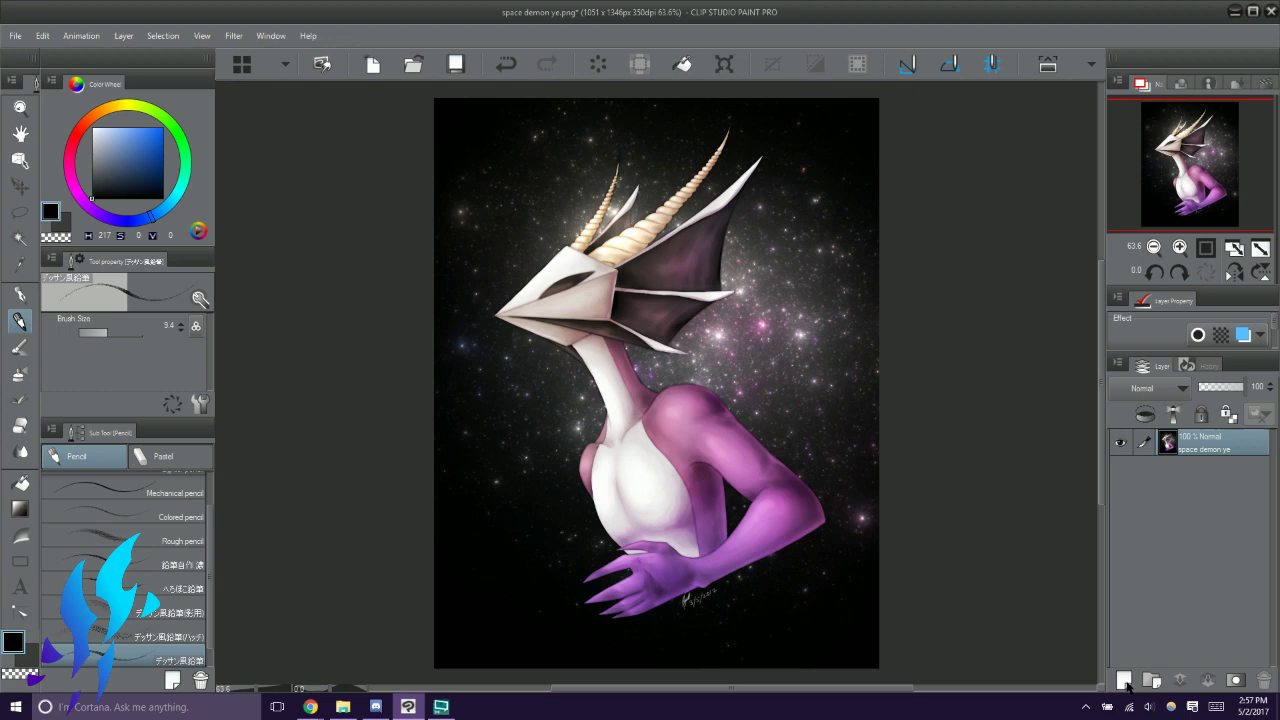
# Duplicate the space demon ye layer twice, creating Copy and Copy 2
pyautogui.rightClick(1195, 455)
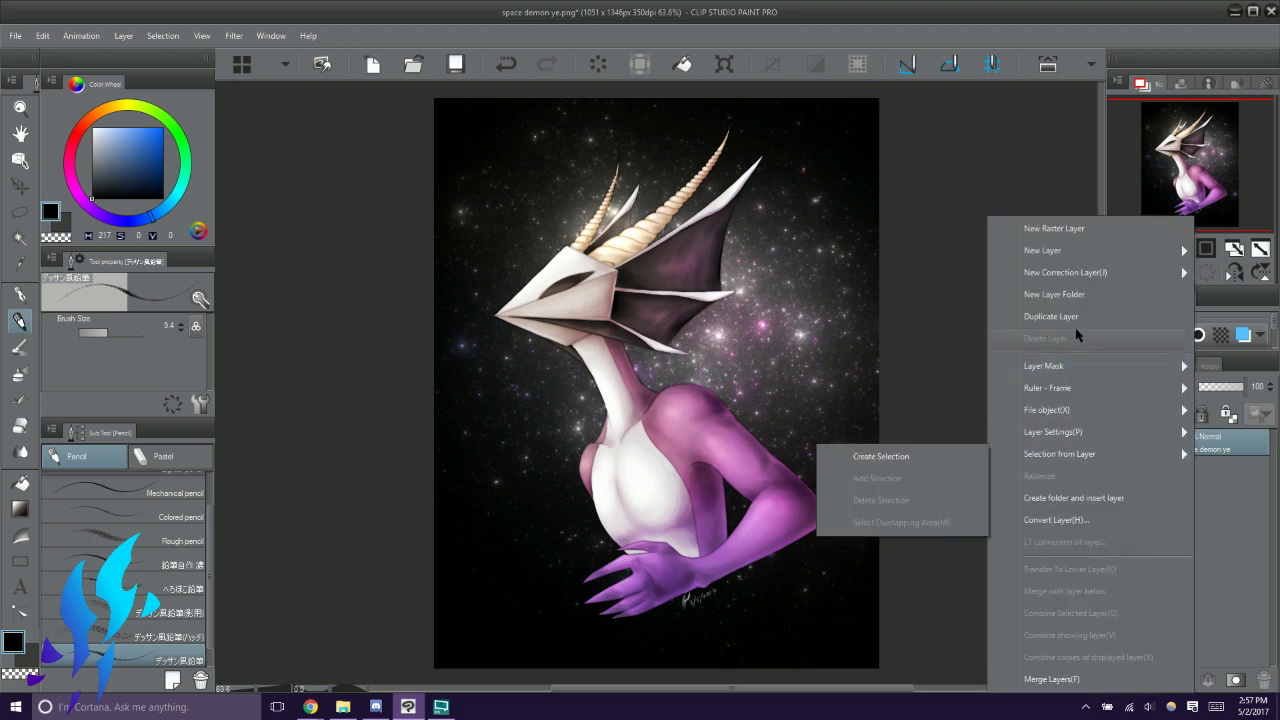
pyautogui.click(1100, 316)
pyautogui.rightClick(1217, 449)
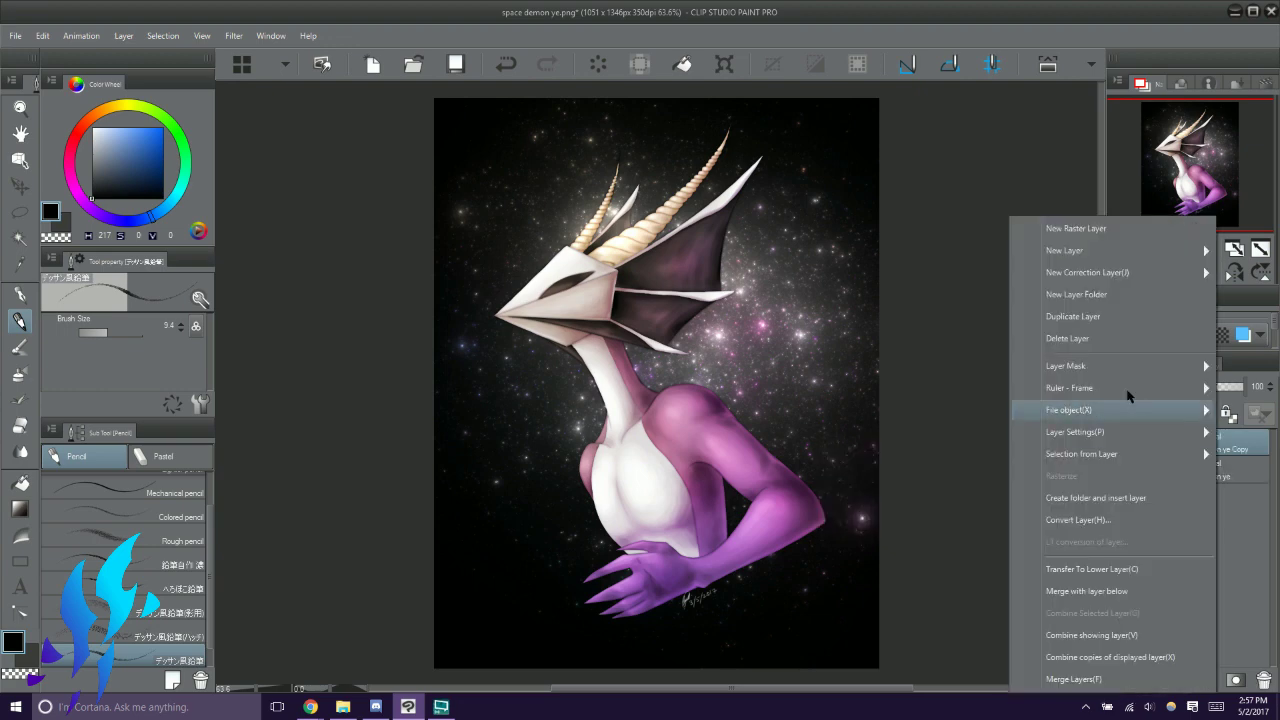
pyautogui.click(1081, 318)
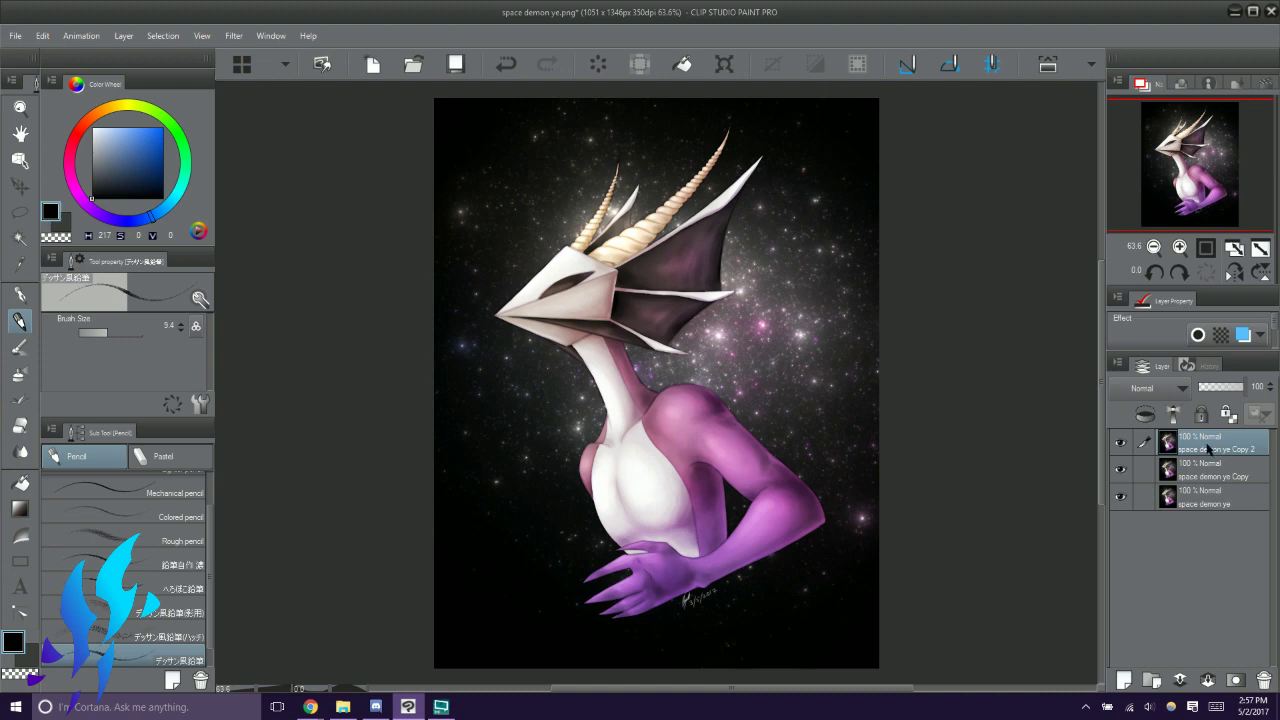
# Apply Level Correction to Copy 2, dragging the Red channel's output white handle left to turn it cyan
pyautogui.click(42, 36)
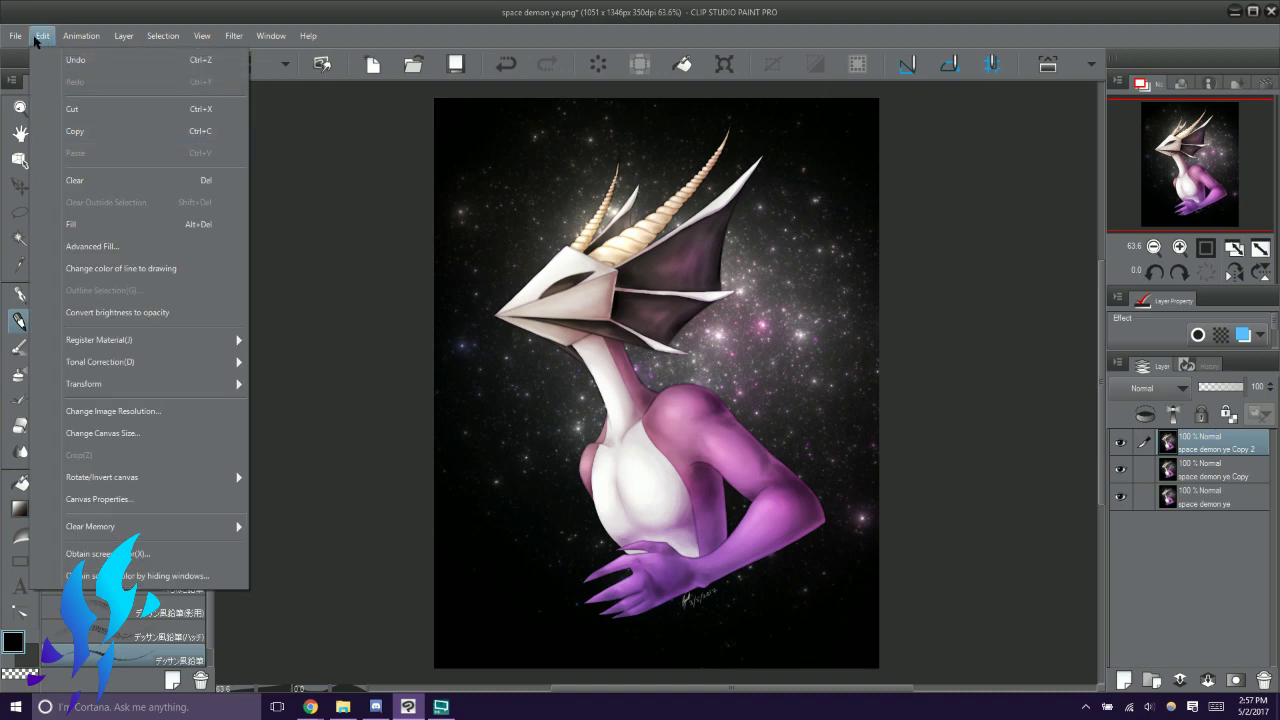
pyautogui.moveTo(123, 368)
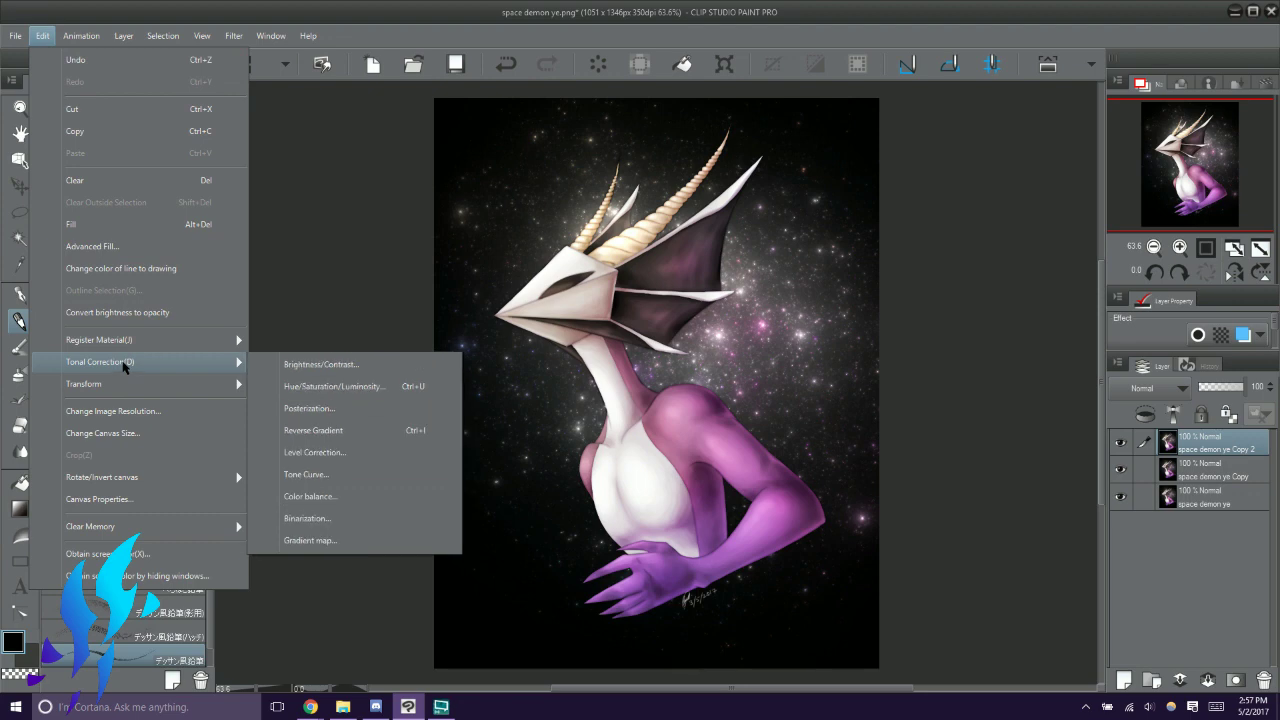
pyautogui.click(336, 458)
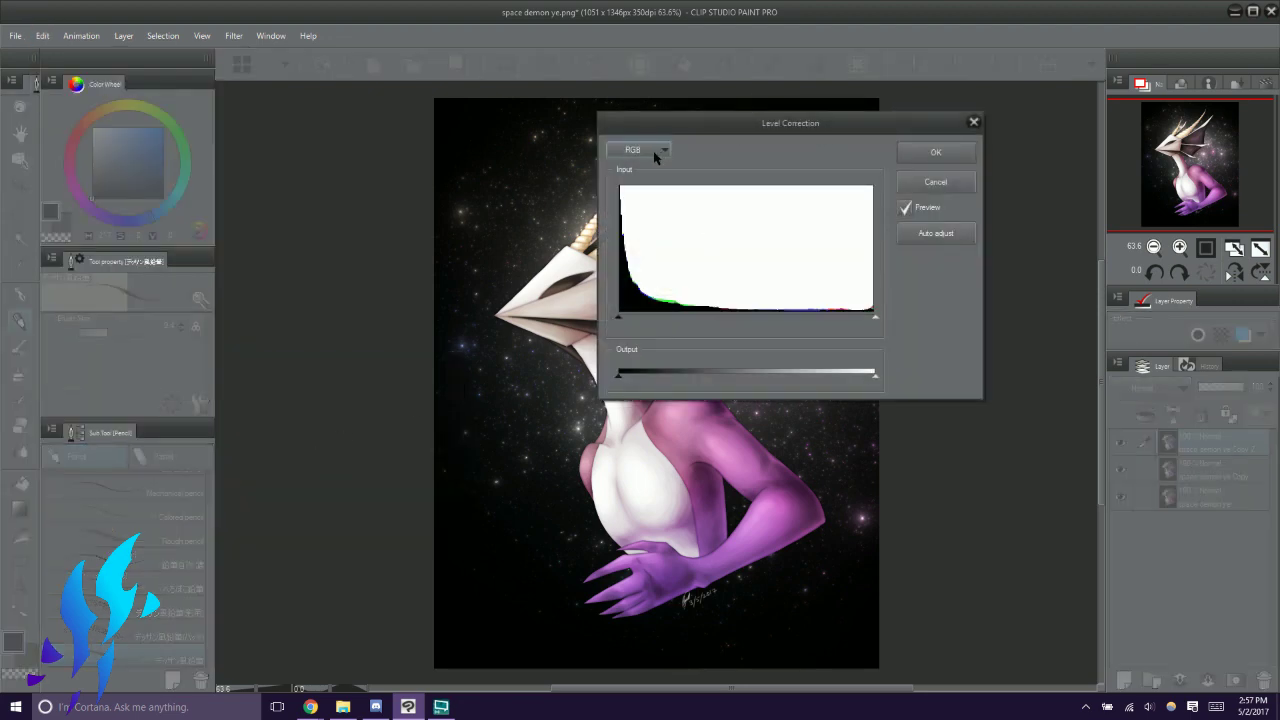
pyautogui.click(652, 152)
pyautogui.click(640, 191)
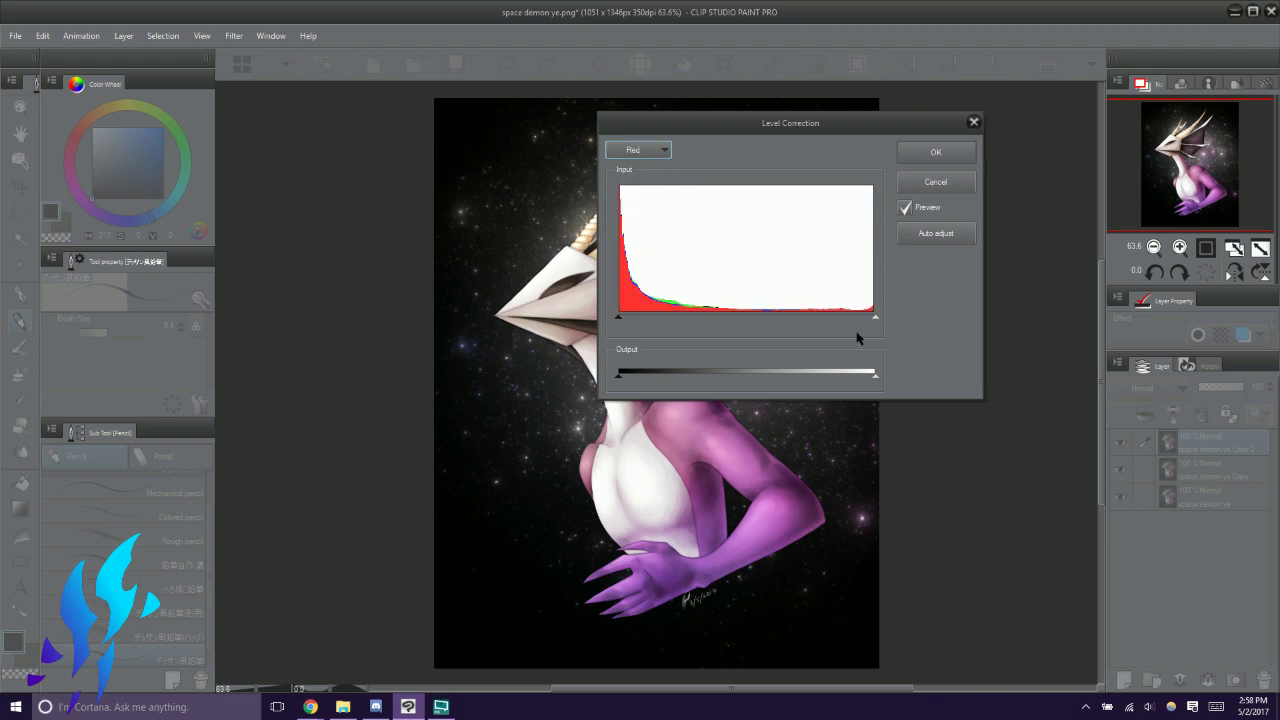
pyautogui.click(631, 152)
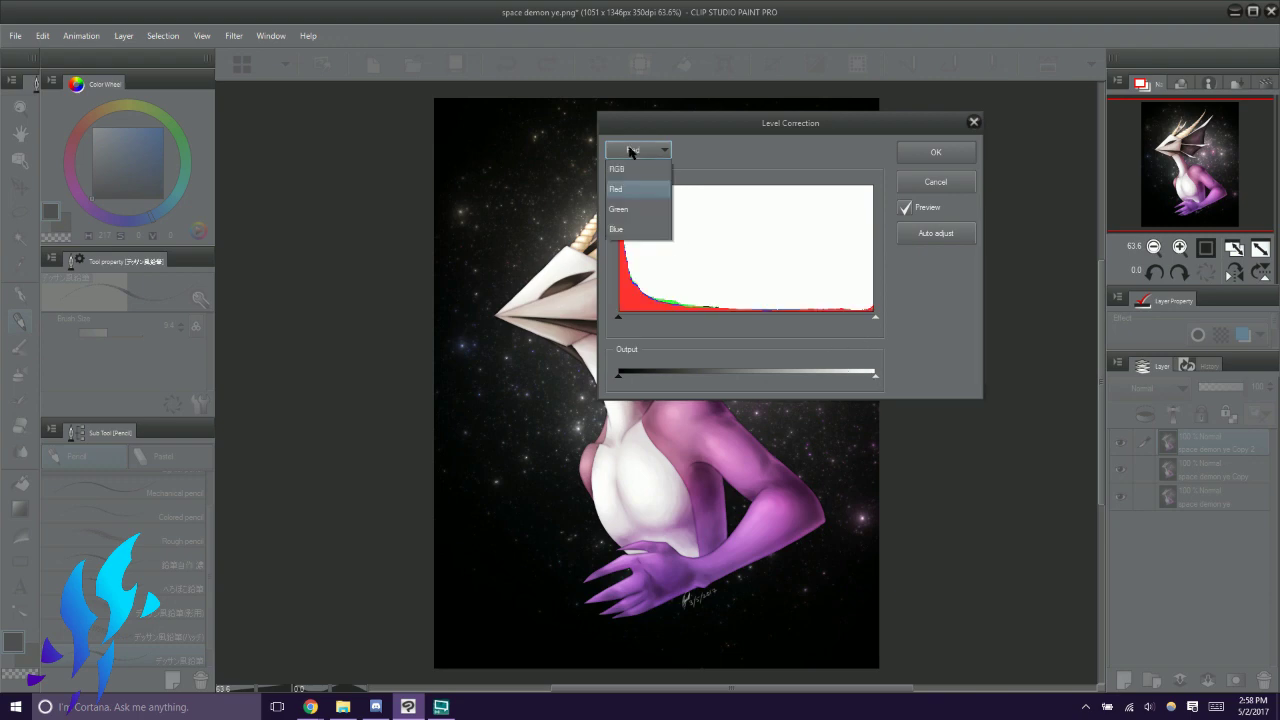
pyautogui.click(640, 190)
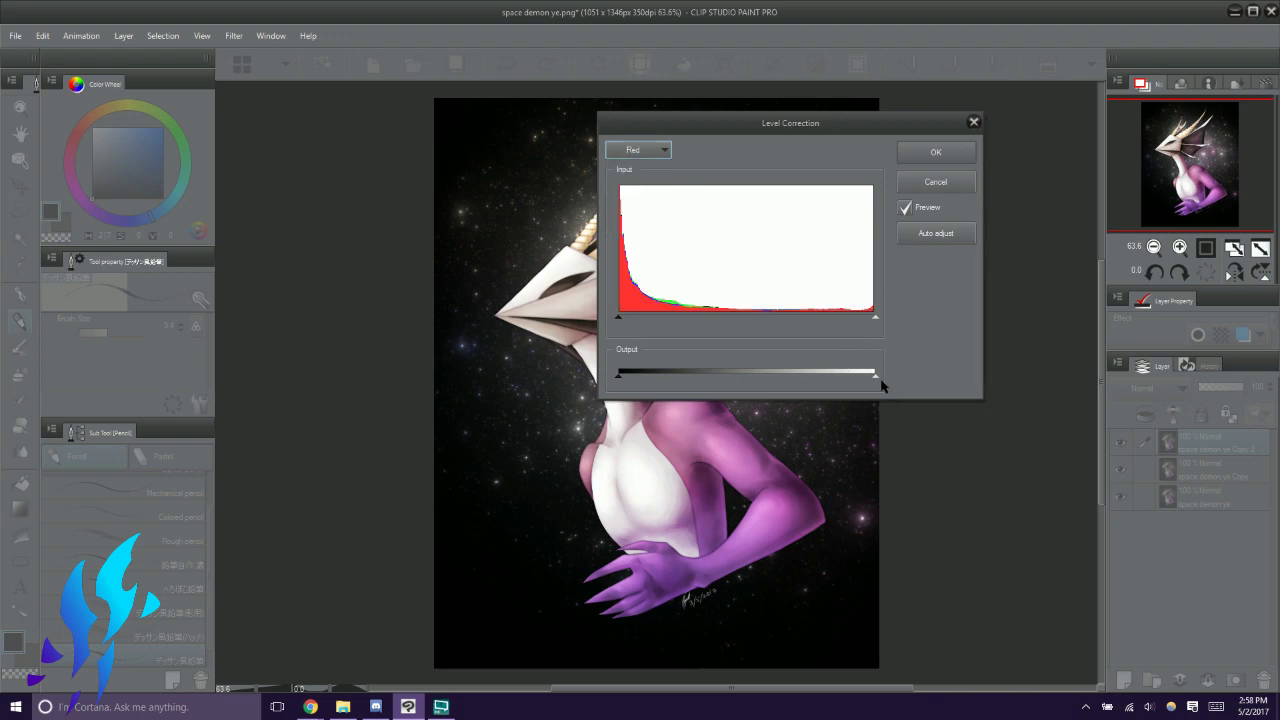
pyautogui.moveTo(876, 377); pyautogui.dragTo(868, 378)
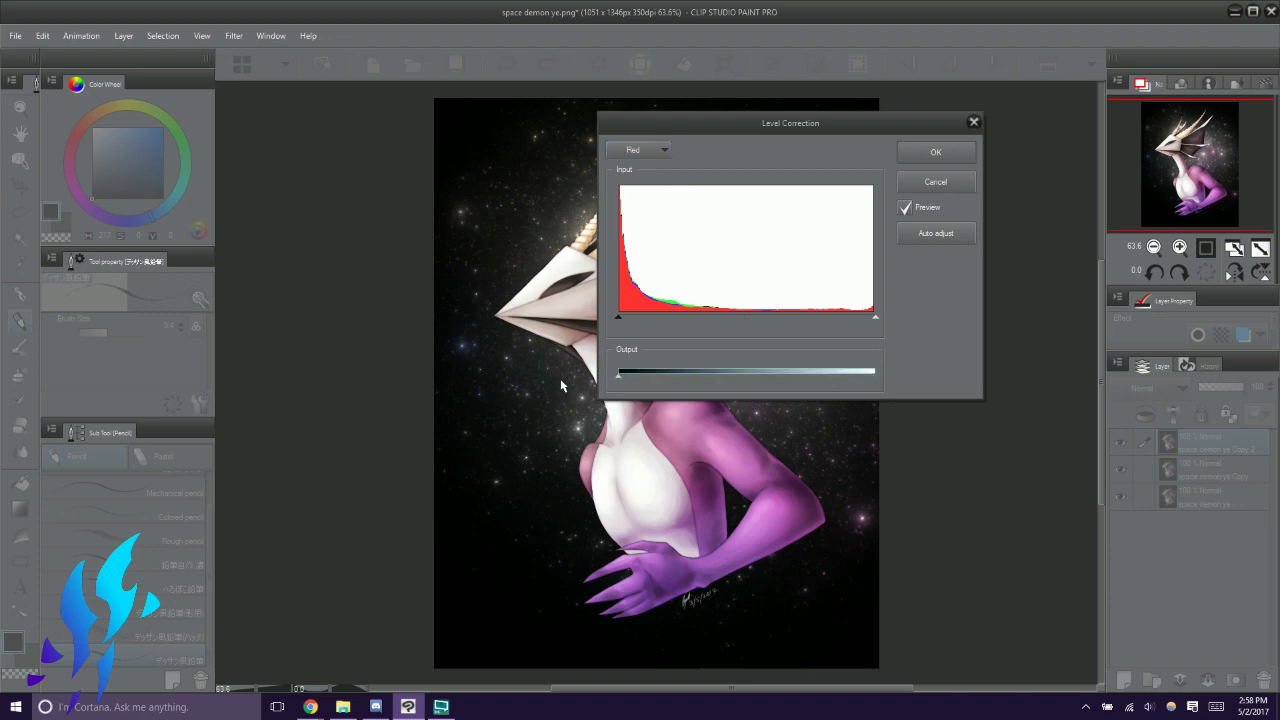
pyautogui.click(960, 157)
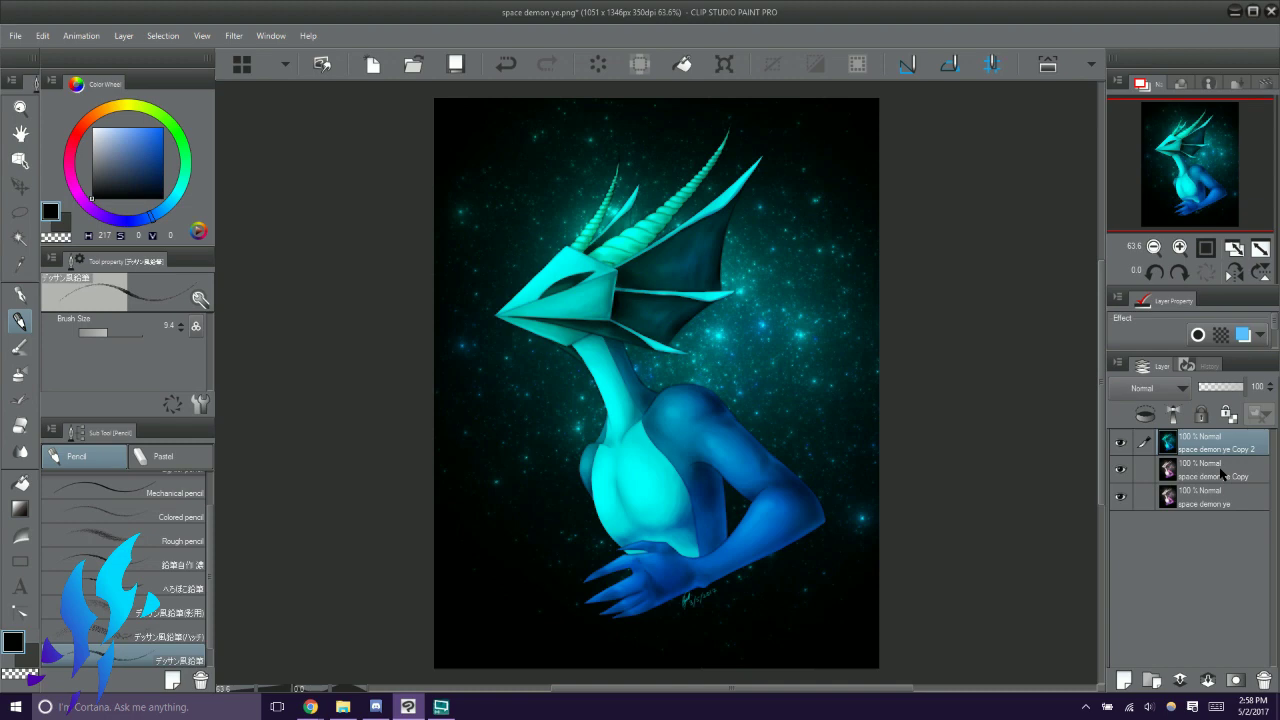
# Hide Copy 2 and cut the Green channel output of the Copy layer in Level Correction
pyautogui.click(1120, 442)
pyautogui.click(1193, 470)
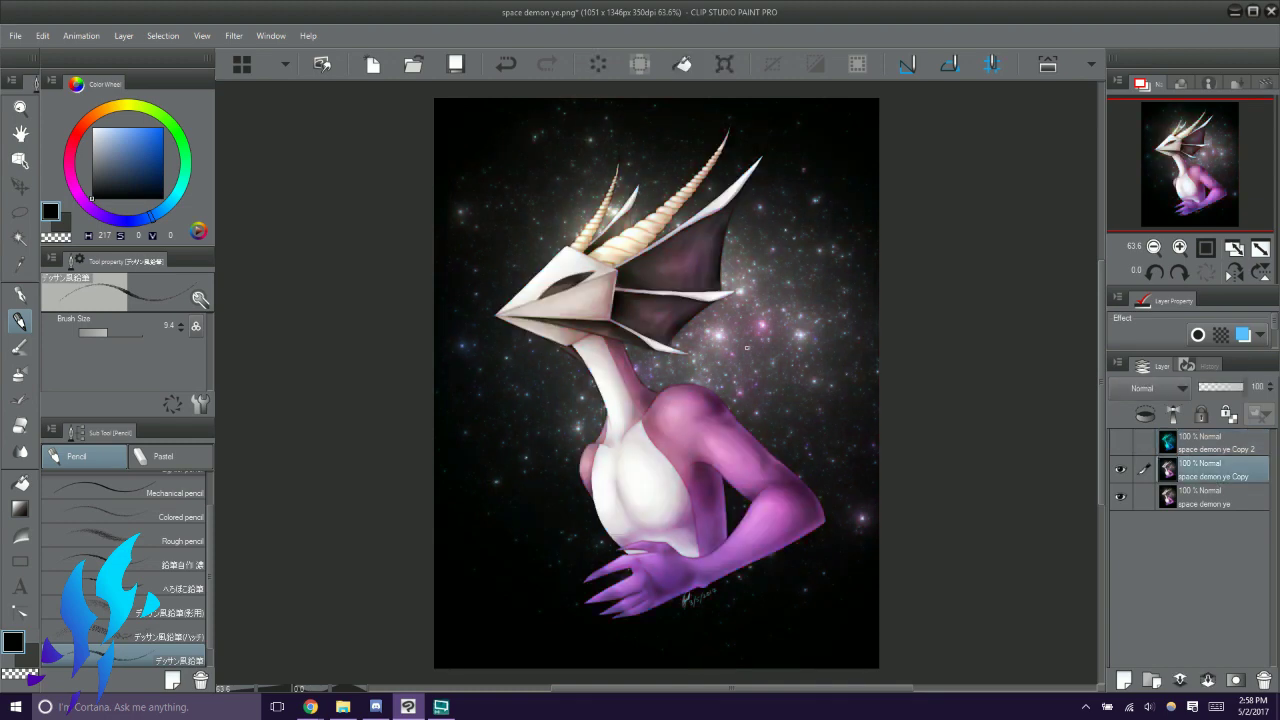
pyautogui.click(48, 38)
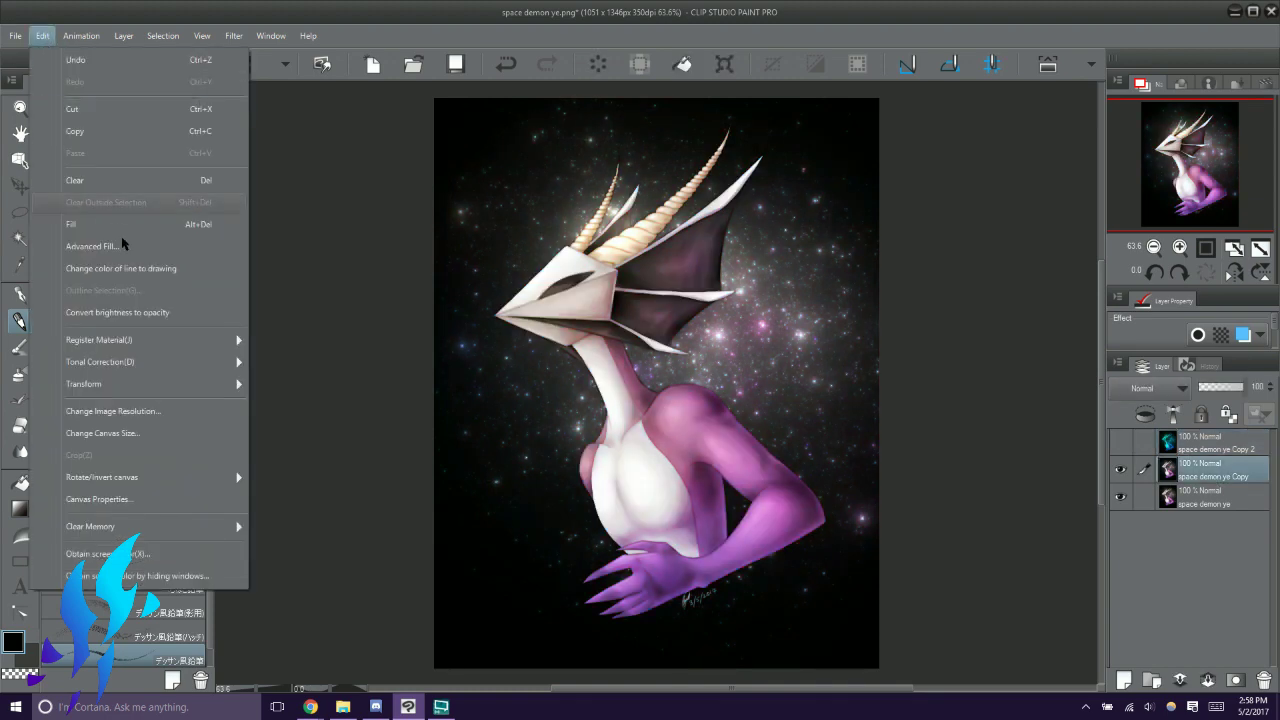
pyautogui.moveTo(138, 362)
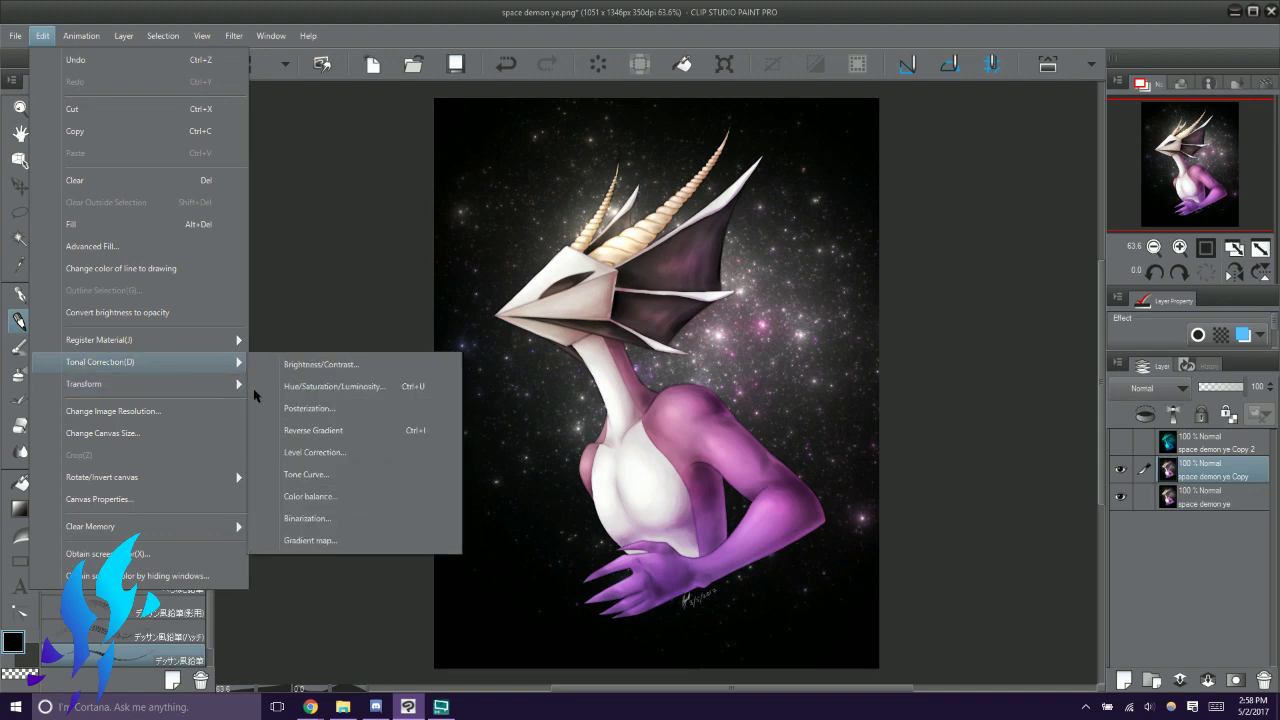
pyautogui.click(328, 458)
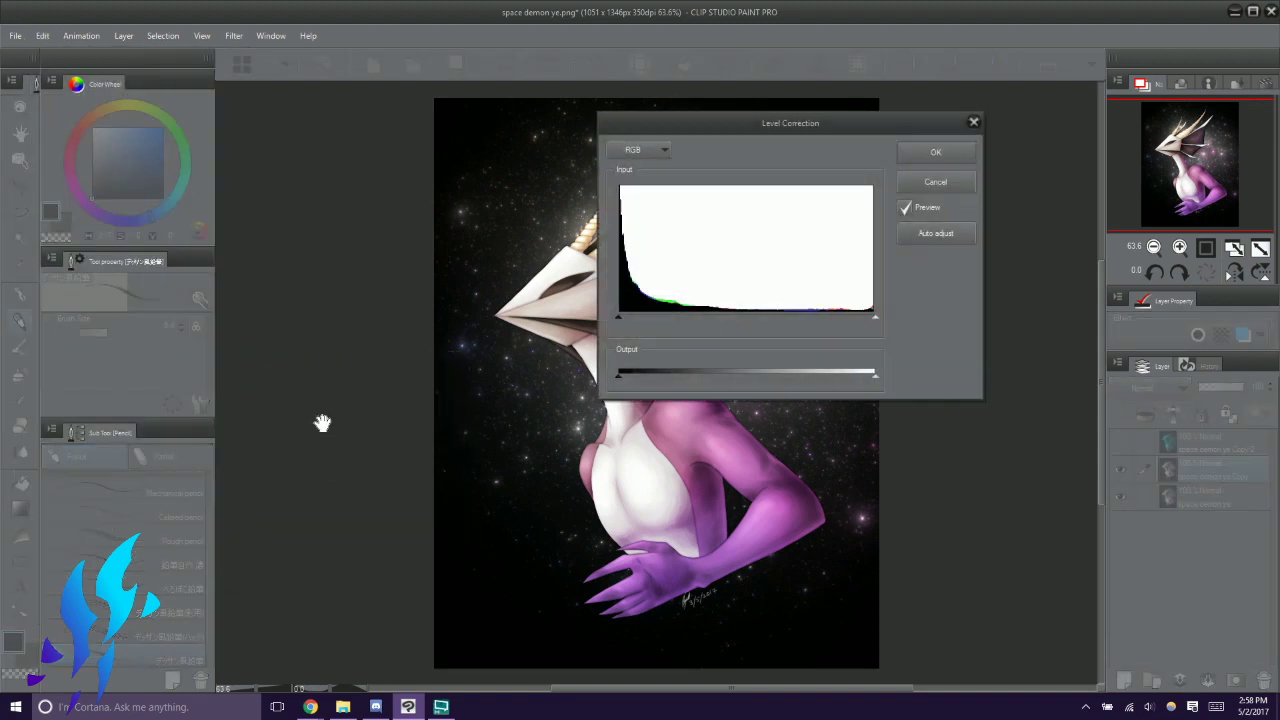
pyautogui.click(640, 150)
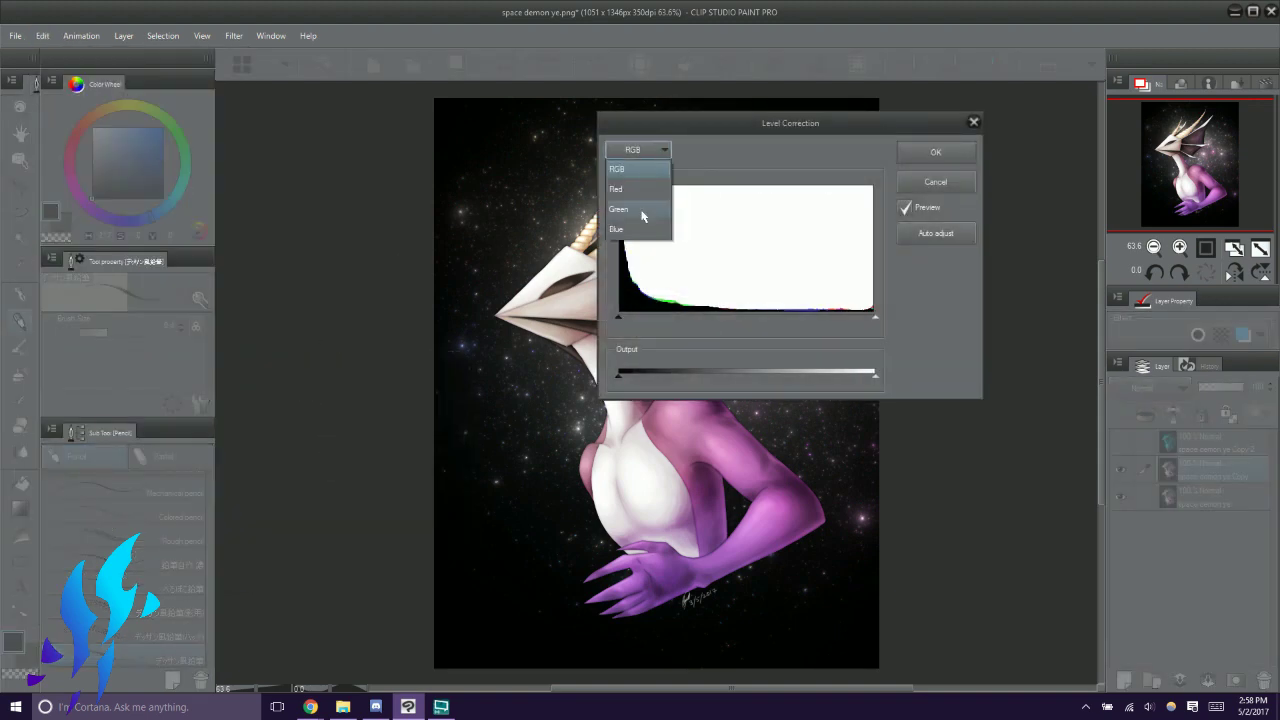
pyautogui.click(645, 210)
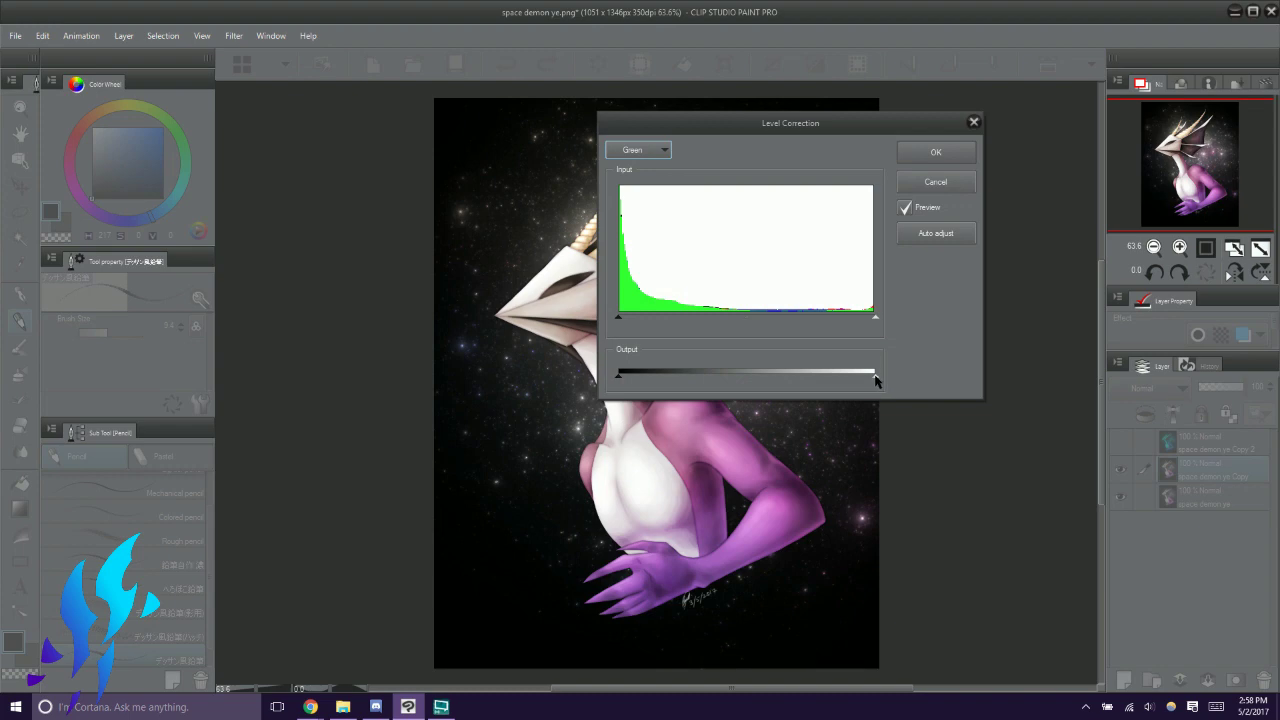
pyautogui.click(875, 378)
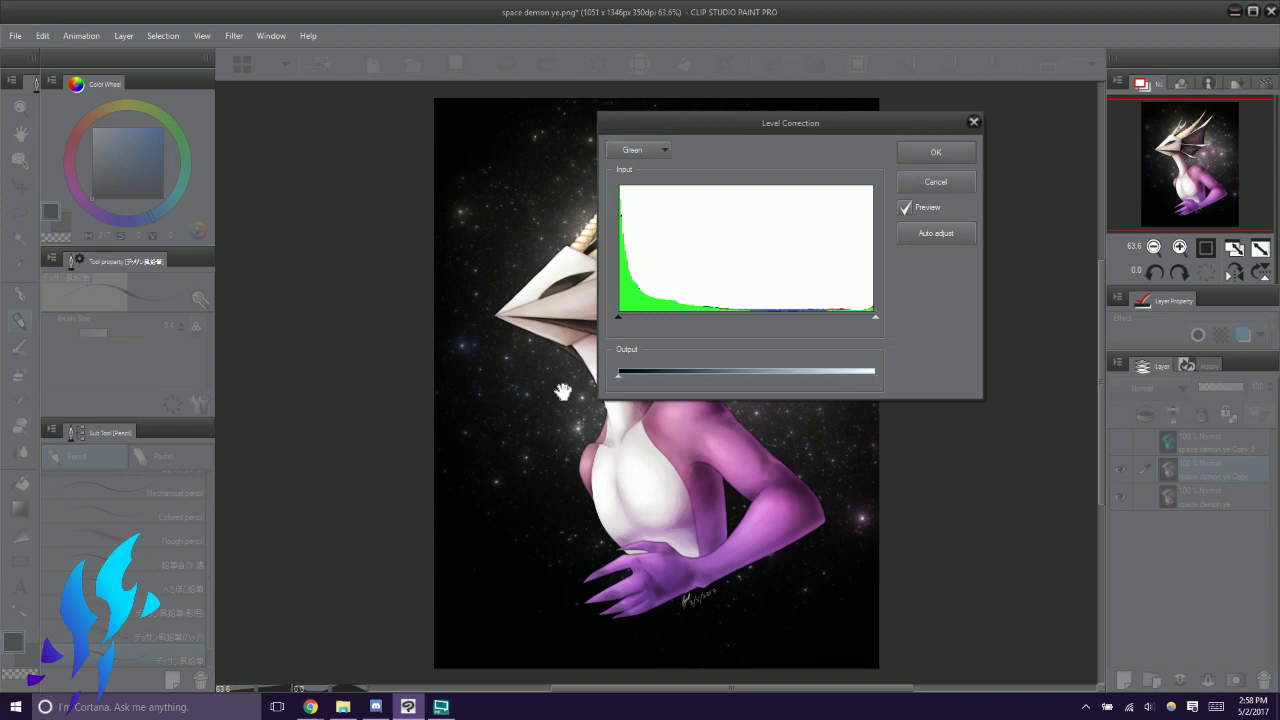
# Remove the Blue channel too so Copy turns pure red, then show and select Copy 2
pyautogui.click(640, 151)
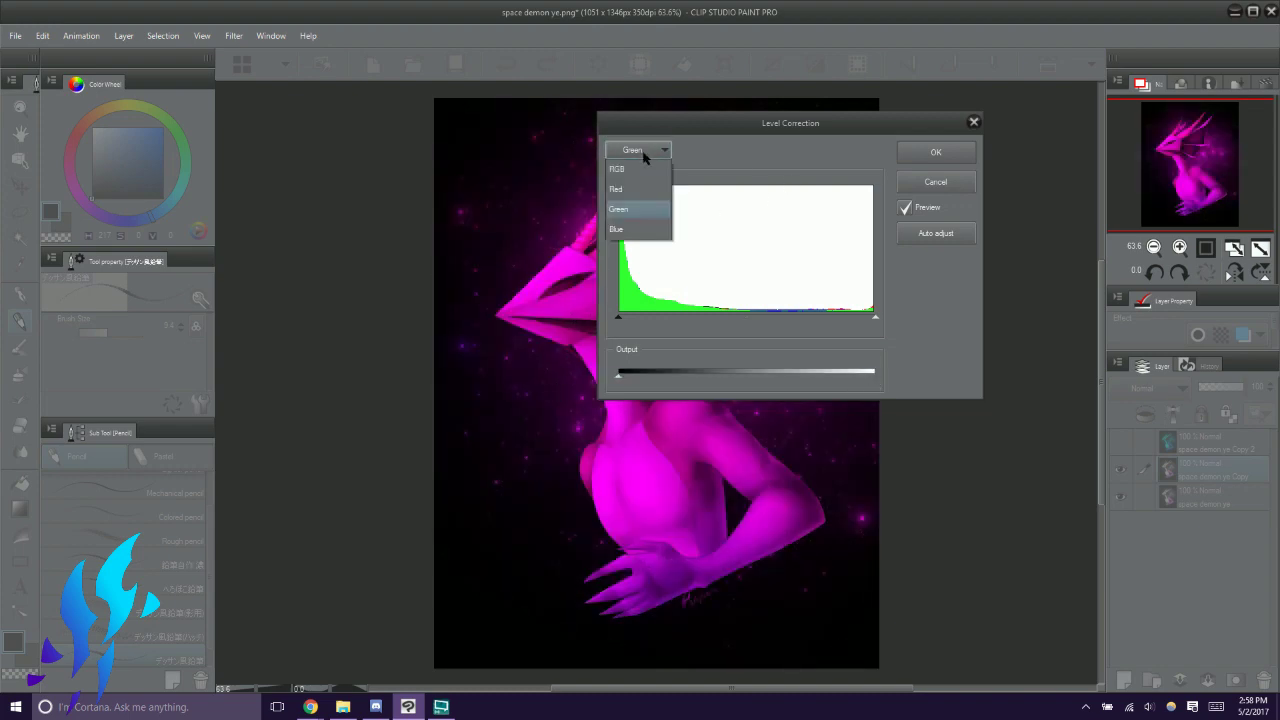
pyautogui.click(642, 231)
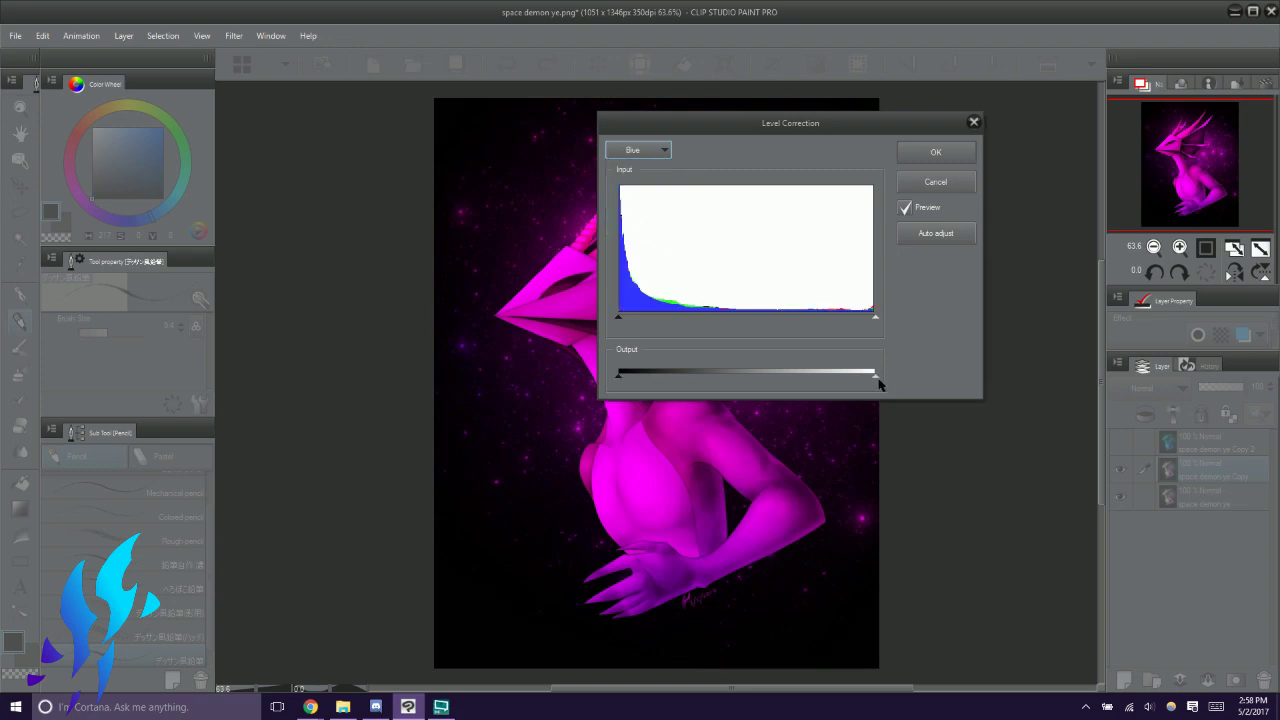
pyautogui.moveTo(878, 378); pyautogui.dragTo(600, 380)
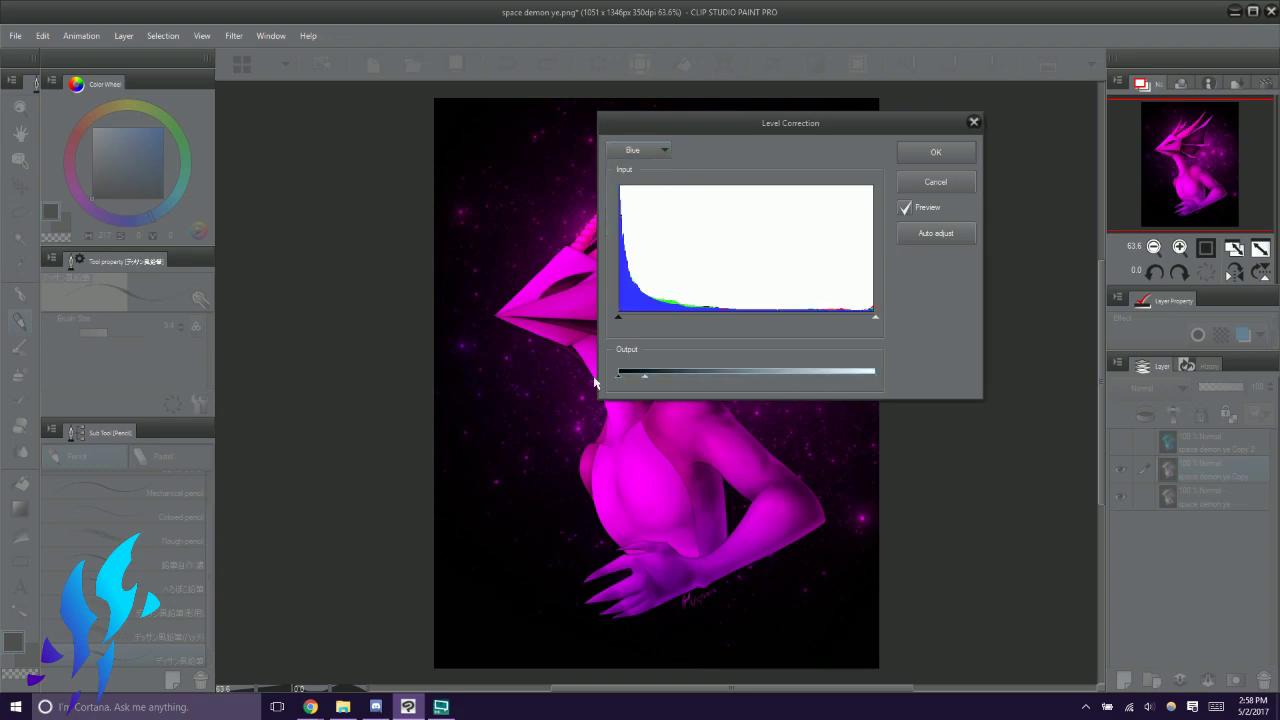
pyautogui.click(936, 151)
pyautogui.click(1119, 441)
pyautogui.click(1222, 450)
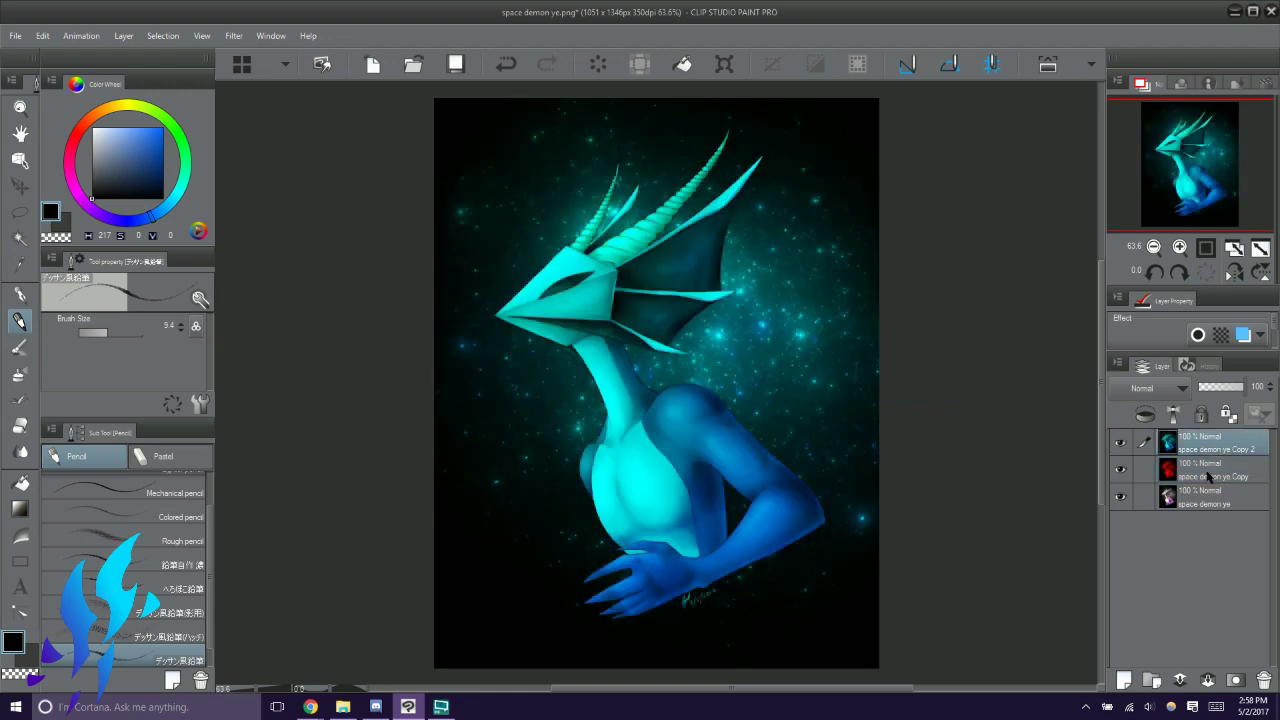
# Add Layer 1 above the original painting and fill it black with a G-pen stroke
pyautogui.click(1205, 498)
pyautogui.click(1123, 681)
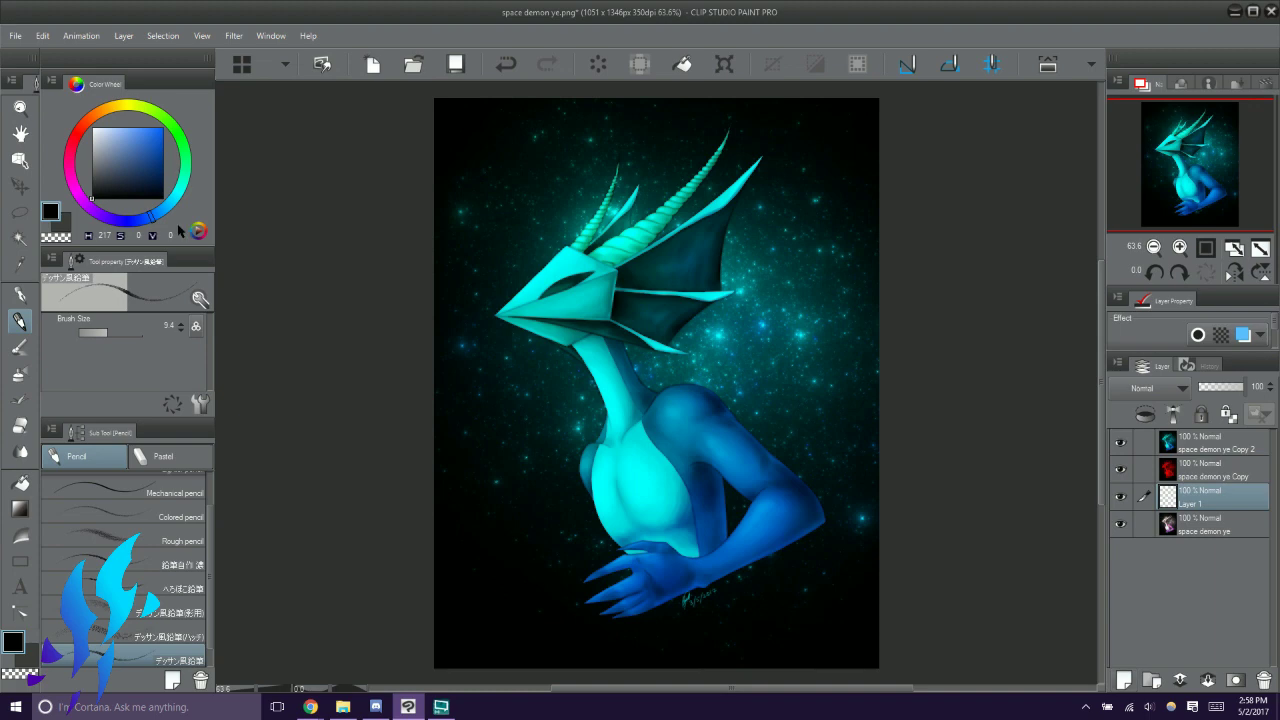
pyautogui.click(22, 295)
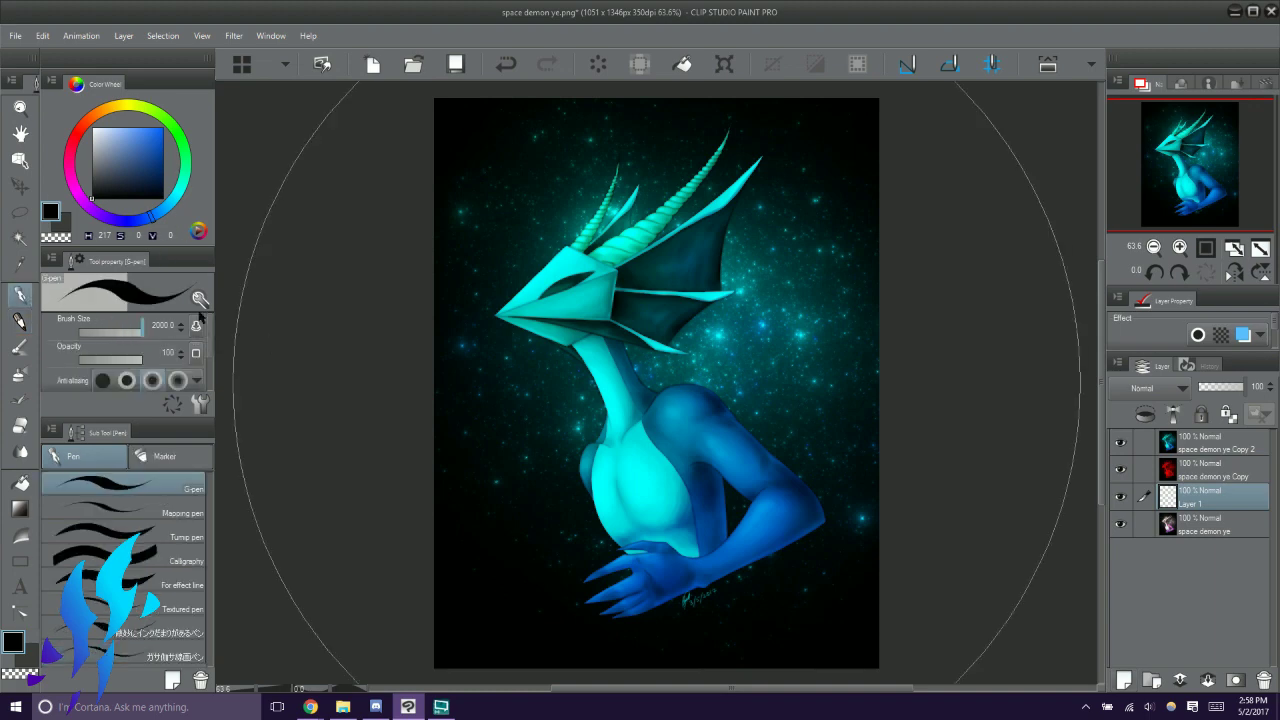
pyautogui.click(650, 380)
# Set both the cyan Copy 2 and red Copy layers to Screen blending
pyautogui.click(1215, 443)
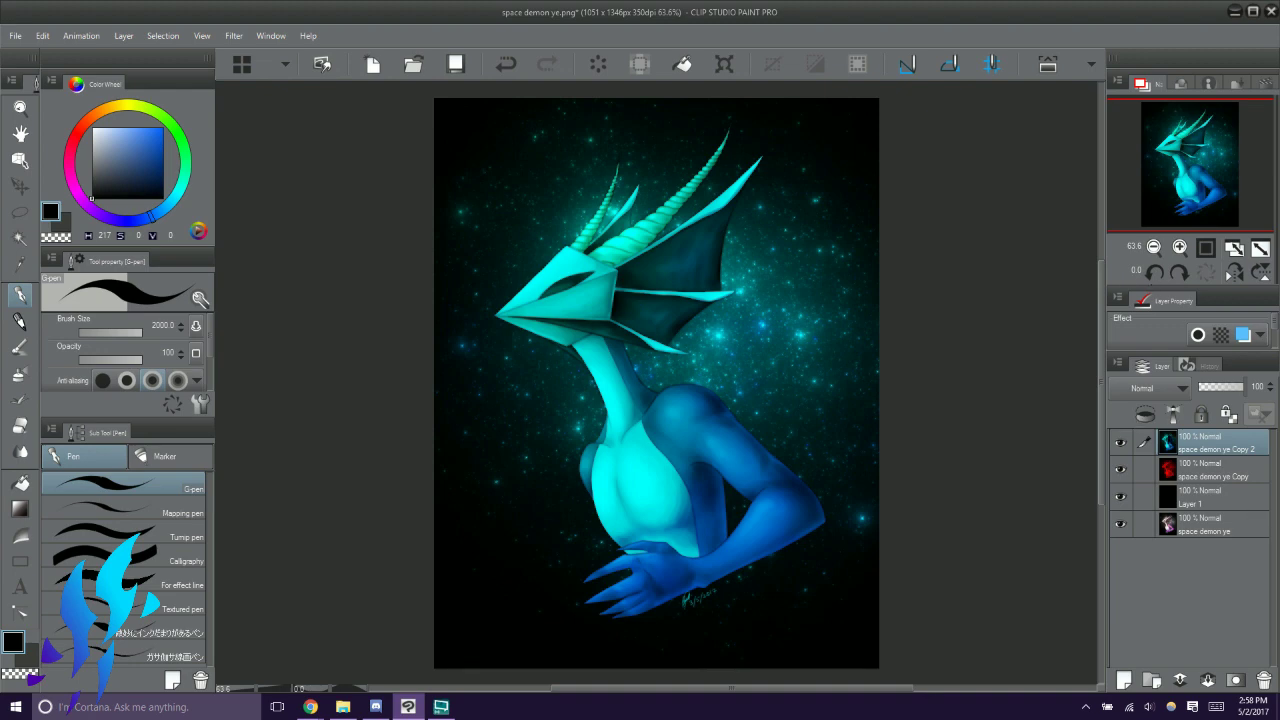
pyautogui.click(1148, 392)
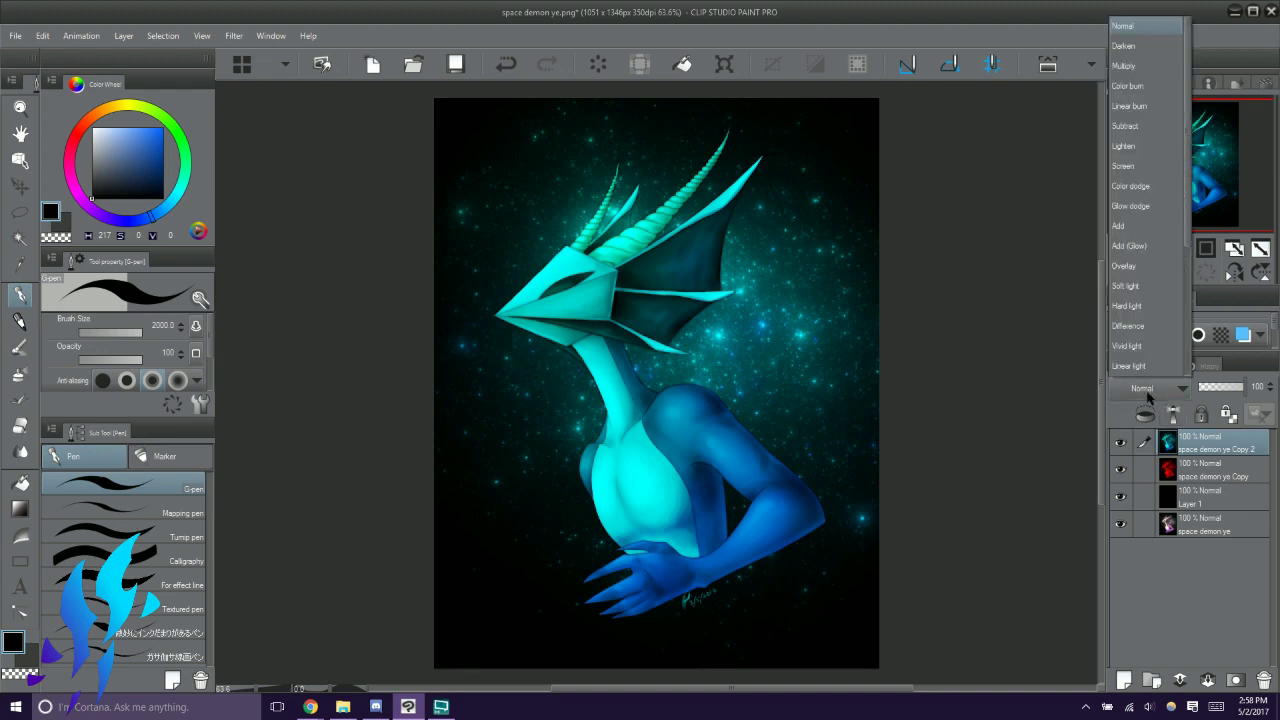
pyautogui.click(1138, 166)
pyautogui.click(1195, 470)
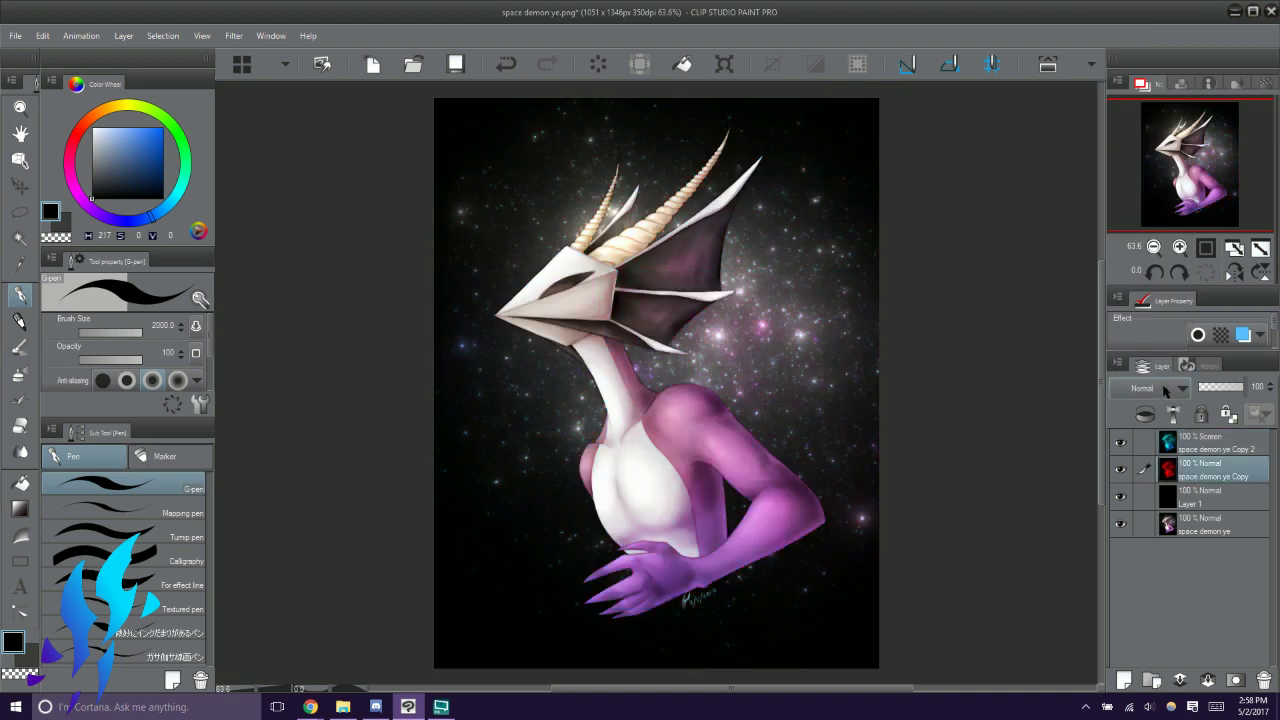
pyautogui.click(1148, 388)
pyautogui.click(1128, 166)
pyautogui.click(1214, 443)
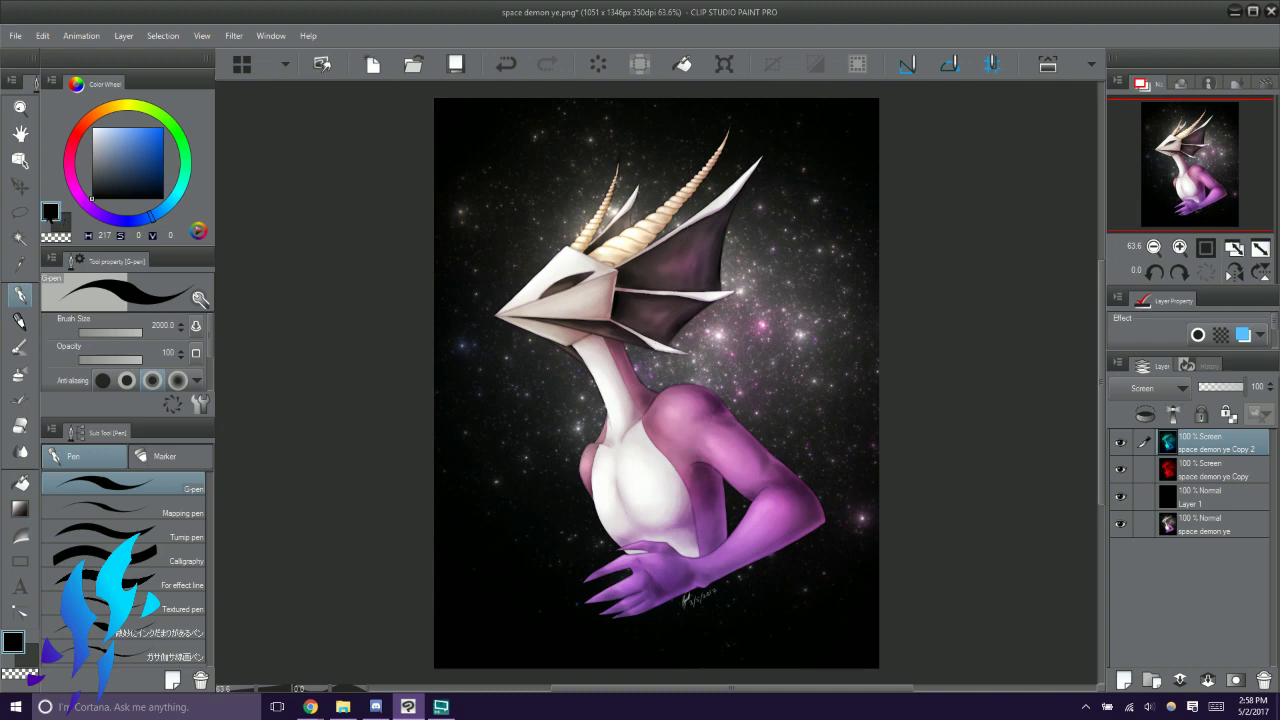
# Nudge Copy 2 slightly up-left with the Move layer tool and zoom around to inspect the fringes
pyautogui.click(20, 187)
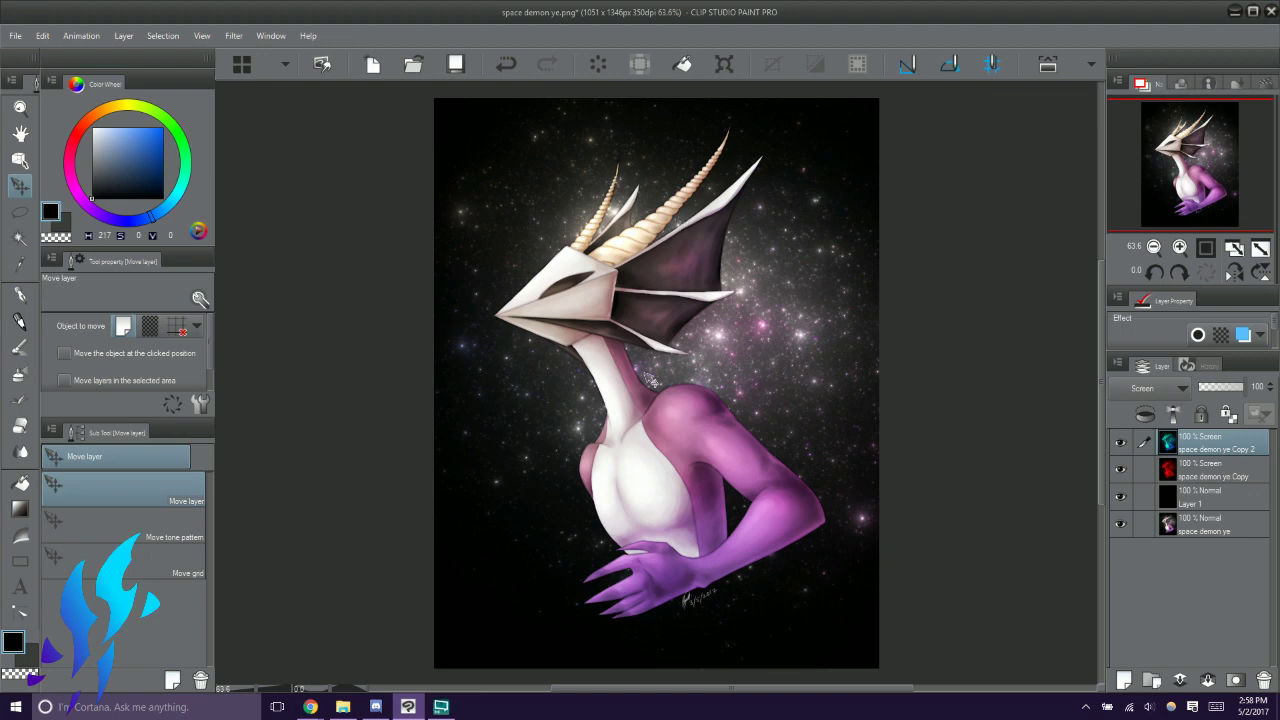
pyautogui.scroll(5, 572, 243)
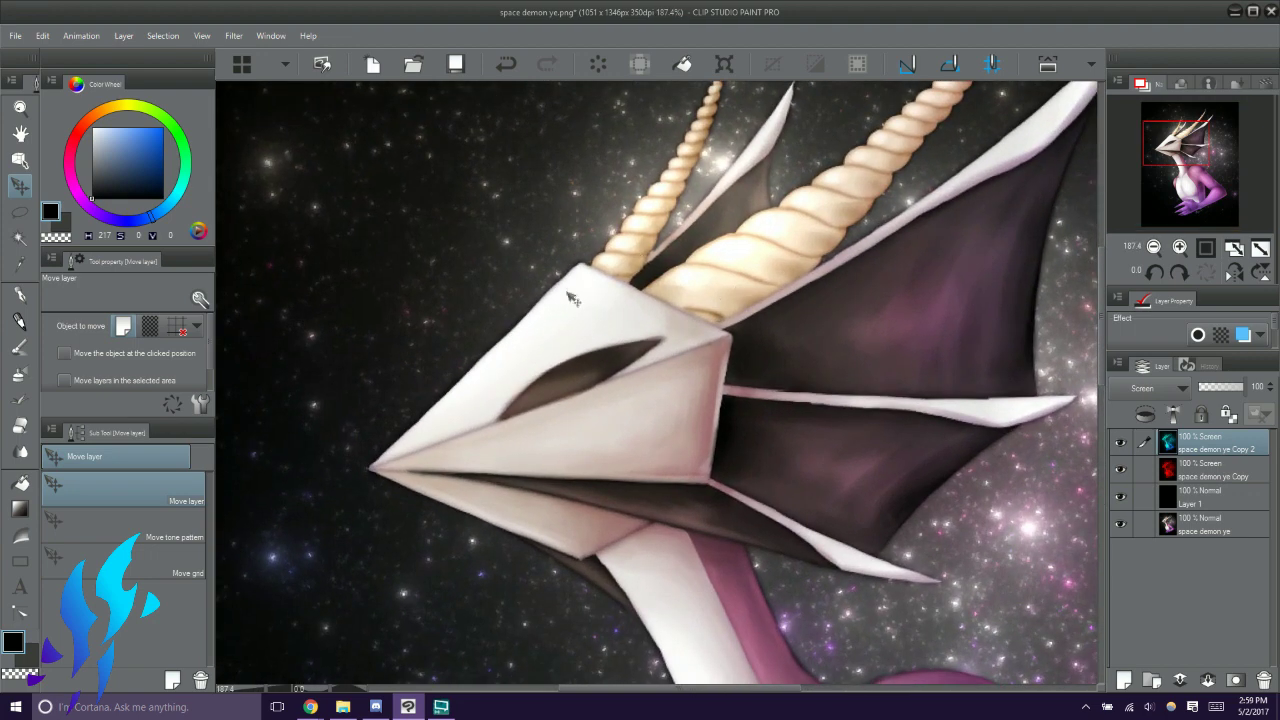
pyautogui.scroll(1, 579, 346)
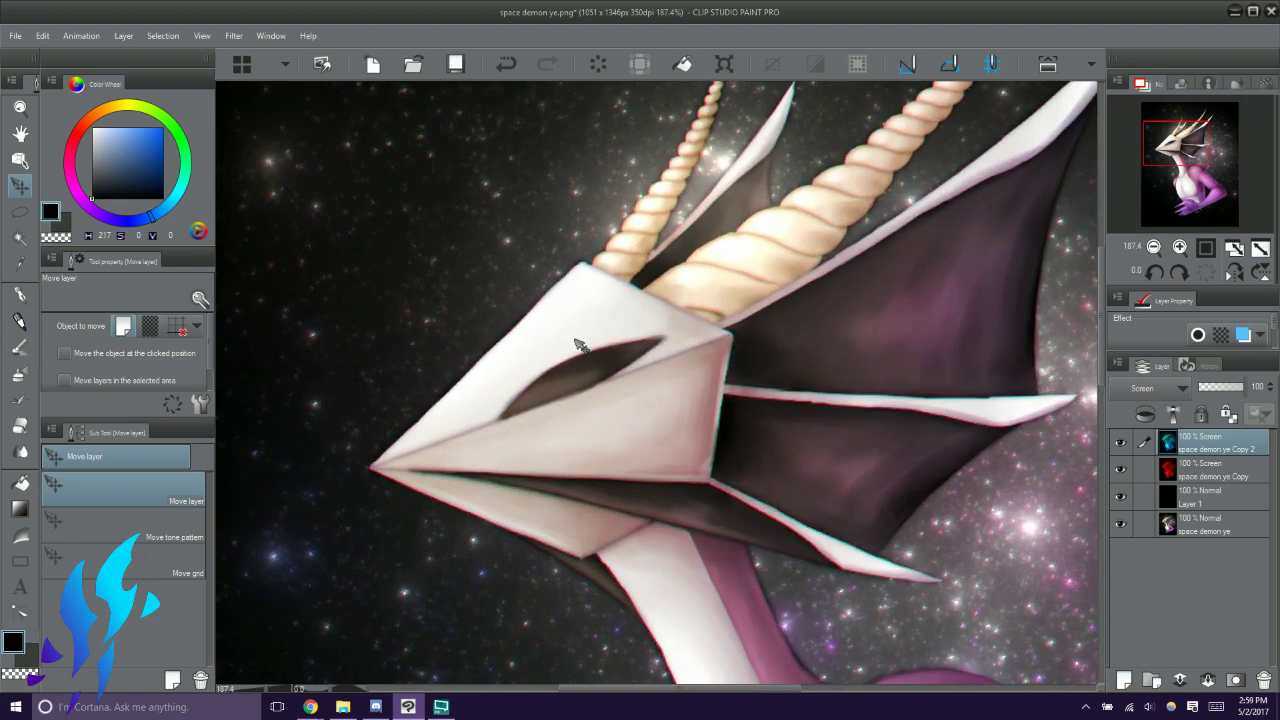
pyautogui.moveTo(578, 345); pyautogui.dragTo(577, 343)
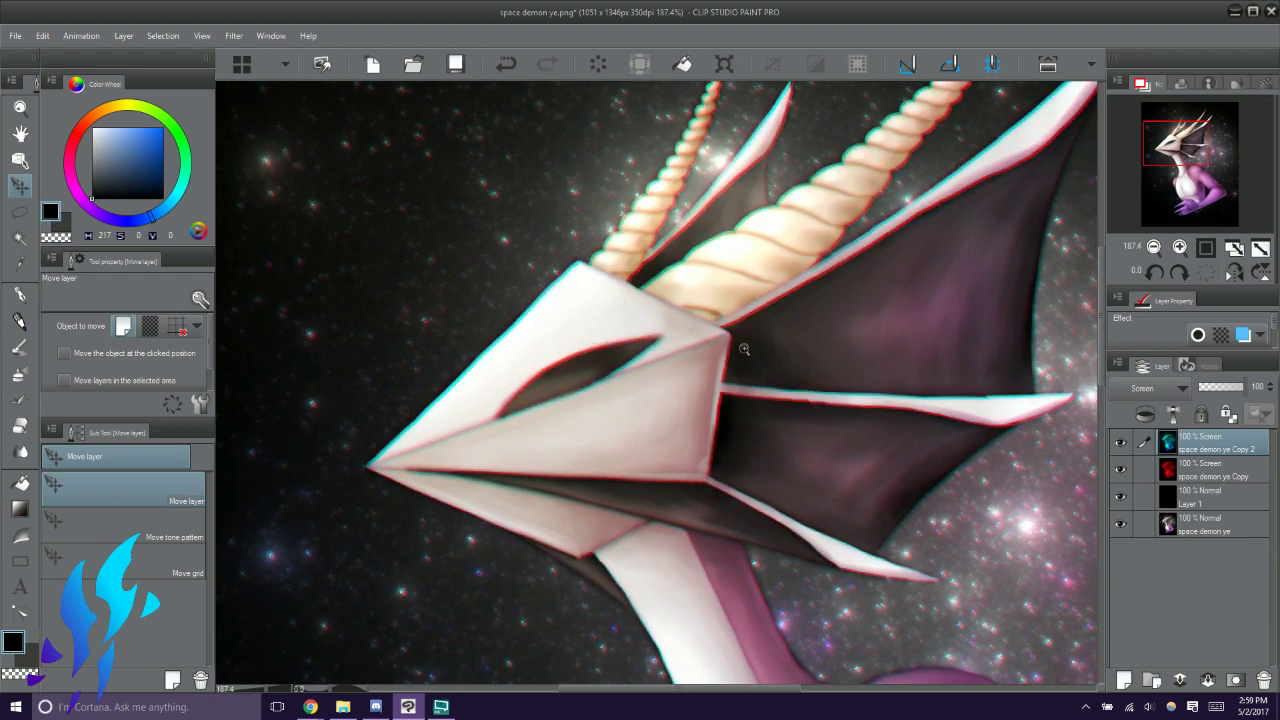
pyautogui.scroll(-4, 744, 349)
pyautogui.moveTo(822, 235); pyautogui.dragTo(715, 223)
pyautogui.scroll(1, 615, 285)
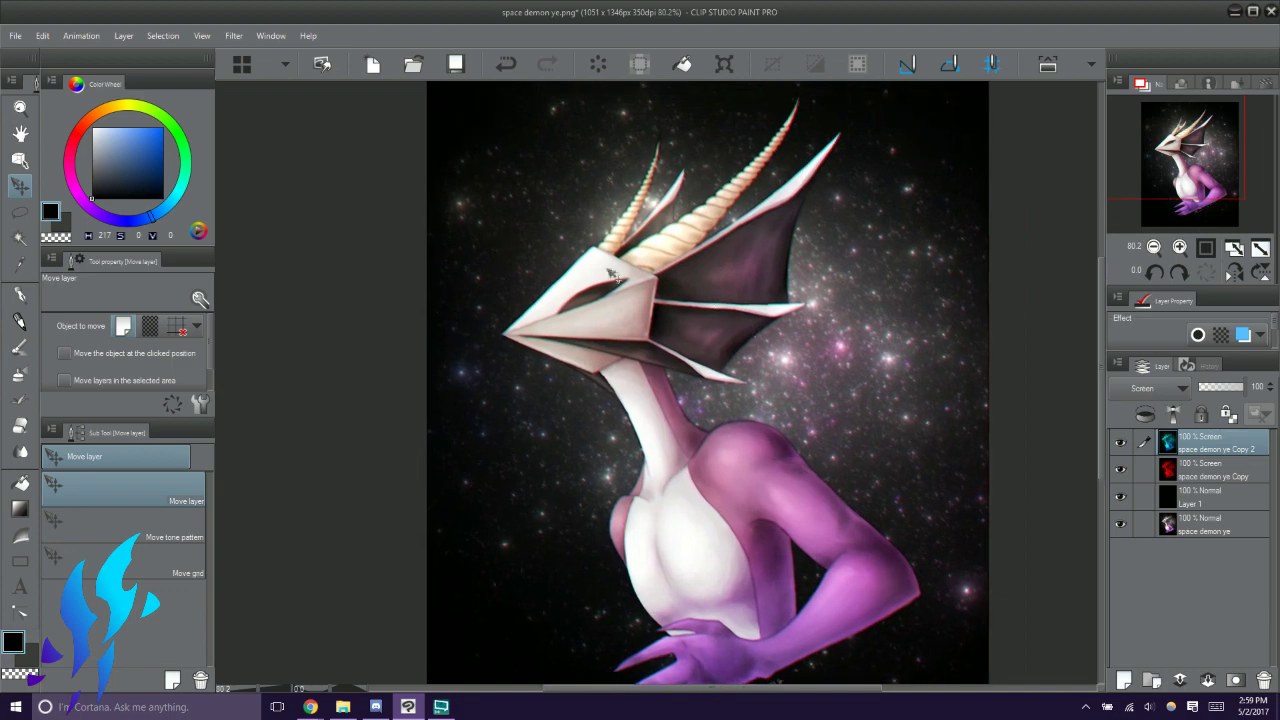
pyautogui.scroll(4, 679, 286)
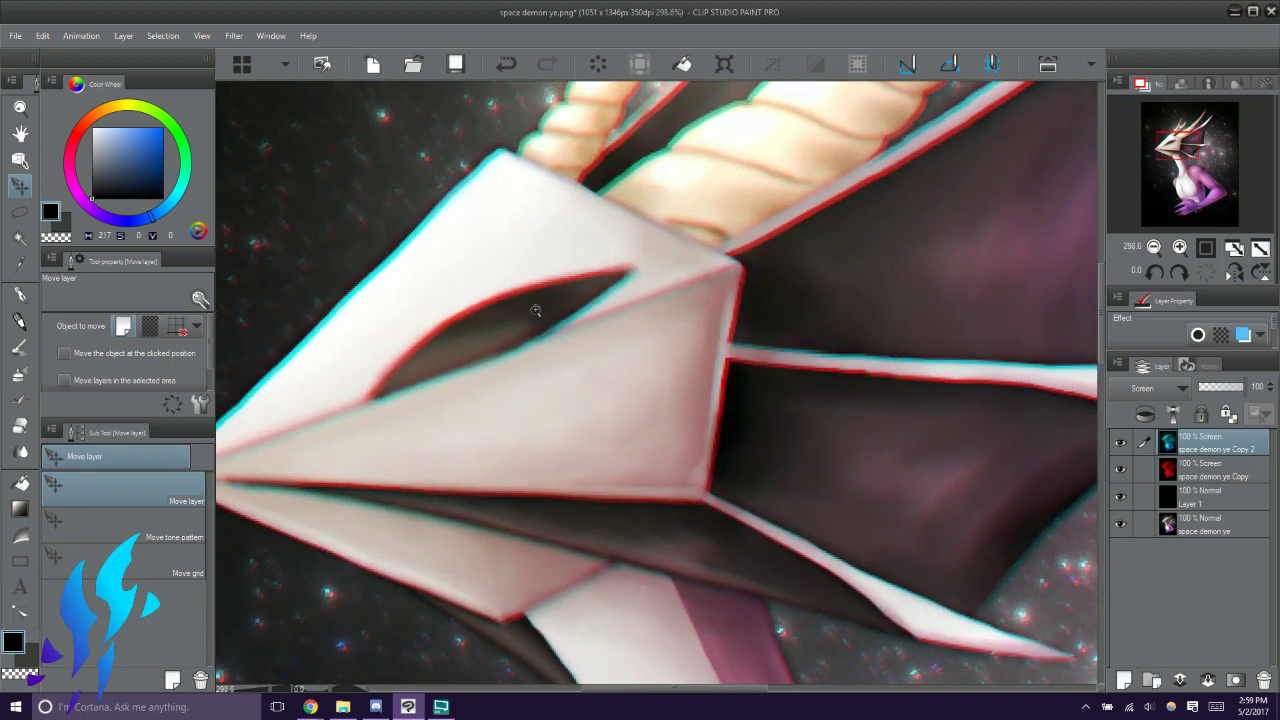
pyautogui.scroll(-2, 542, 312)
pyautogui.moveTo(570, 330); pyautogui.dragTo(748, 292)
pyautogui.scroll(-4, 692, 366)
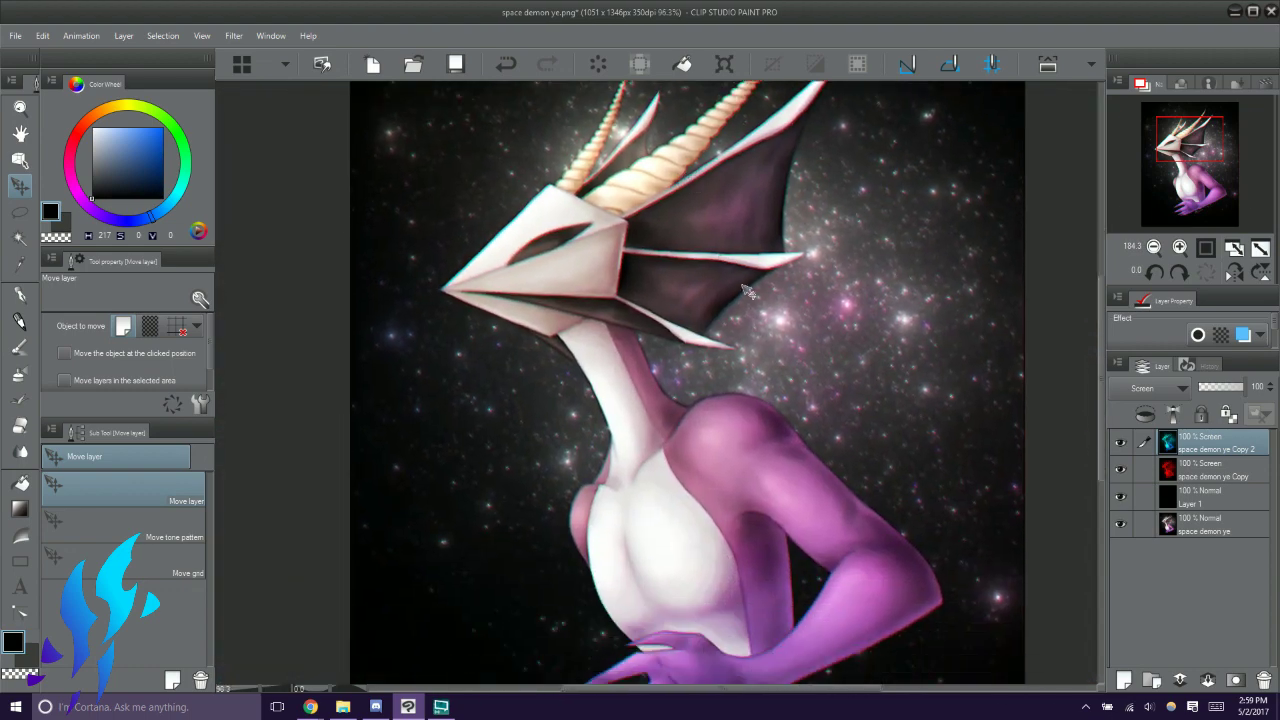
pyautogui.scroll(-1, 778, 333)
pyautogui.scroll(2, 684, 314)
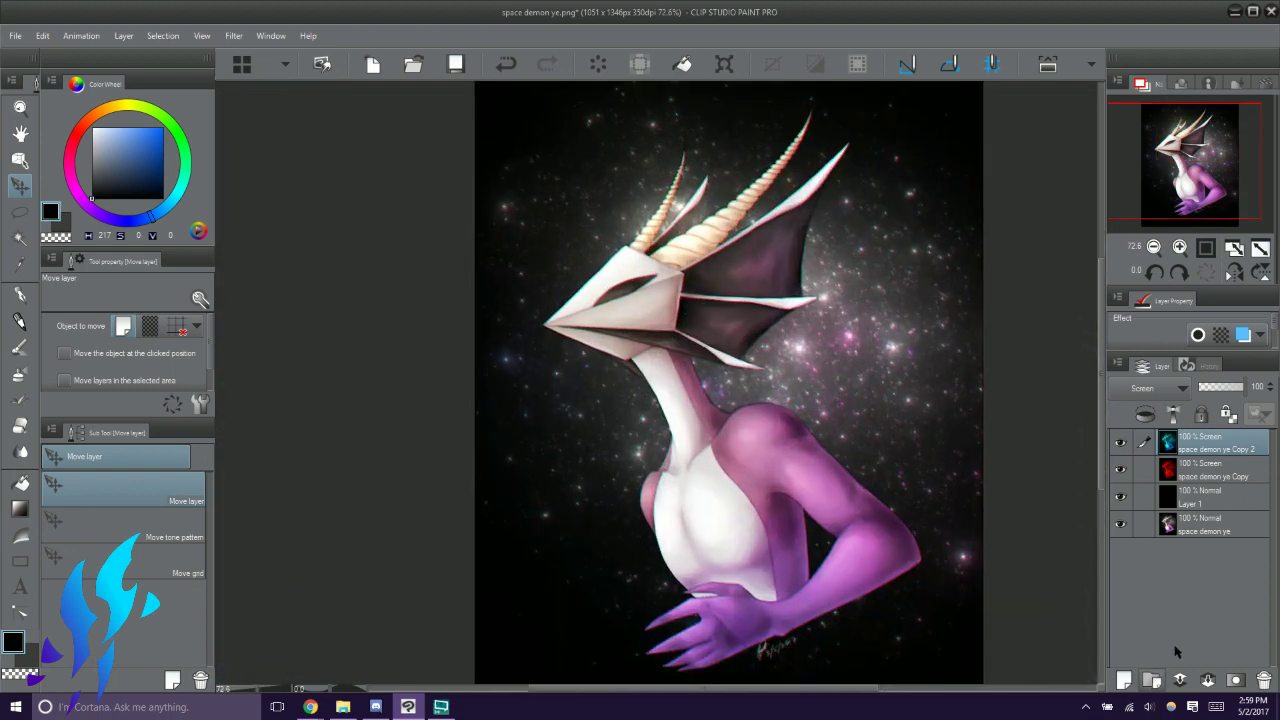
# Create Folder 1 and move Copy 2, Copy and Layer 1 into it
pyautogui.click(1152, 680)
pyautogui.click(1243, 479)
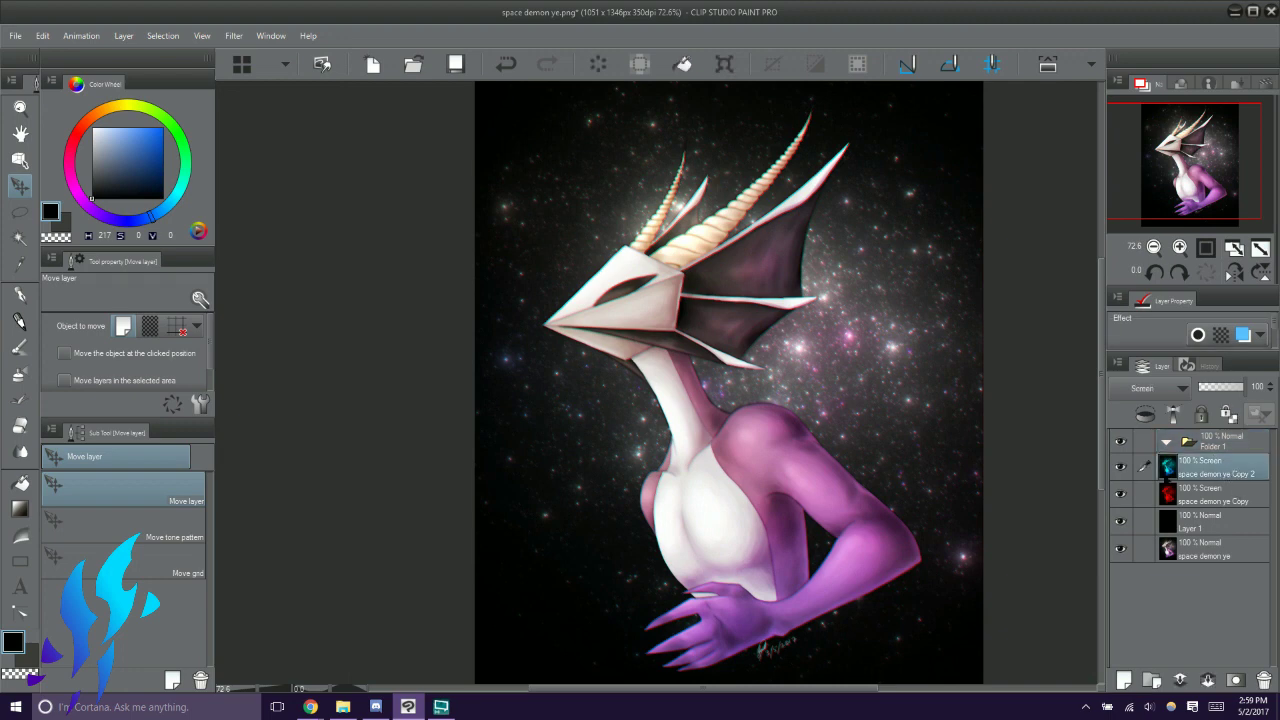
pyautogui.click(1144, 494)
pyautogui.click(1146, 521)
pyautogui.moveTo(1216, 472); pyautogui.dragTo(1141, 441)
# Toggle Folder 1's visibility off and on to compare the painting with and without the effect
pyautogui.click(1122, 444)
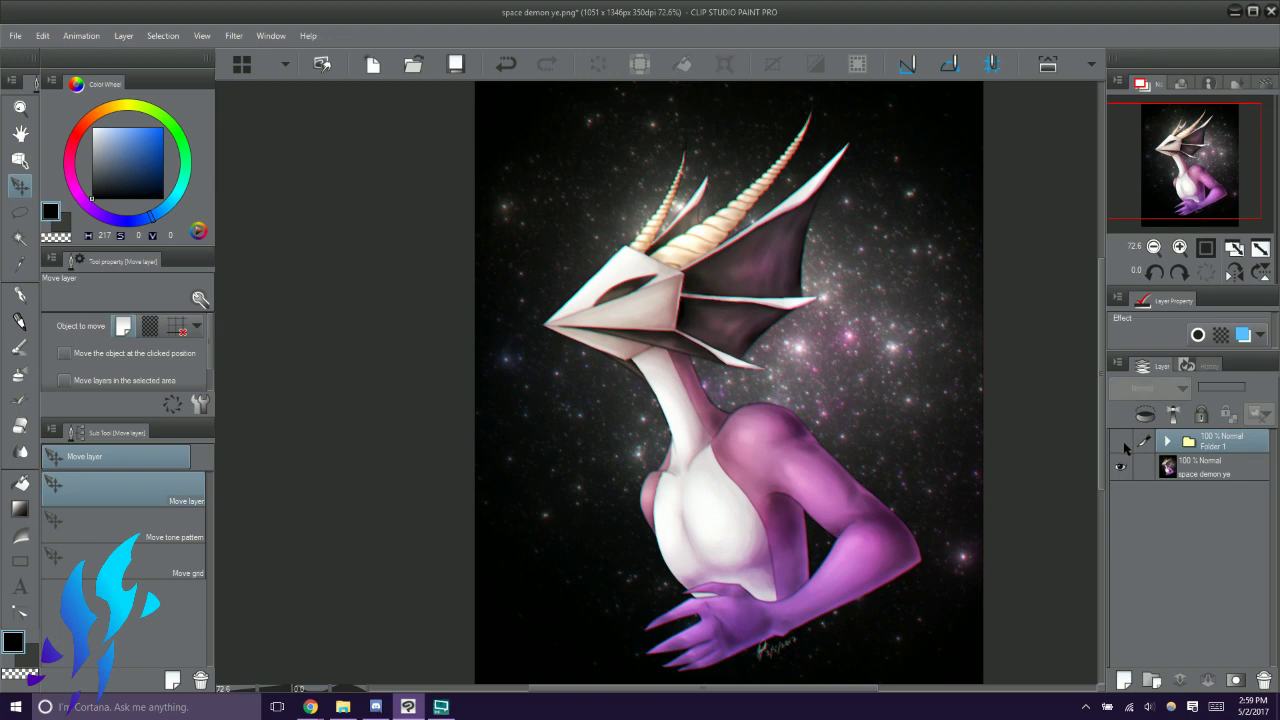
pyautogui.click(1121, 442)
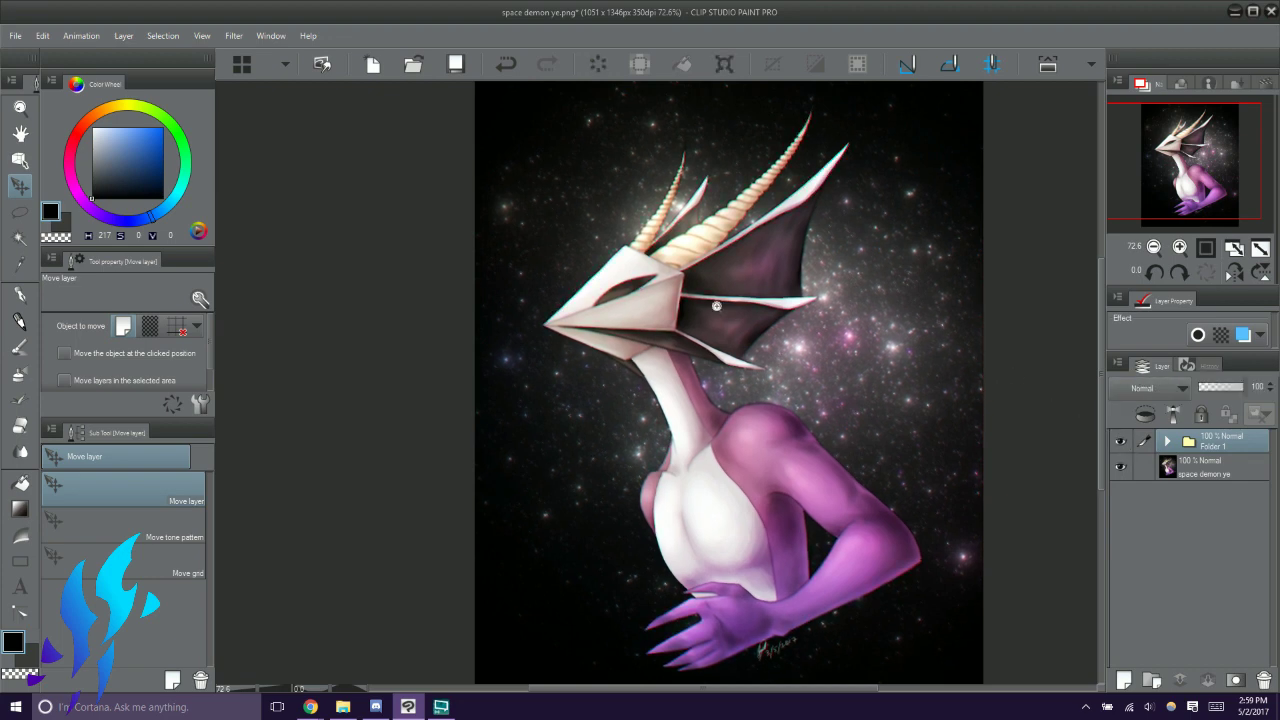
pyautogui.scroll(5, 686, 271)
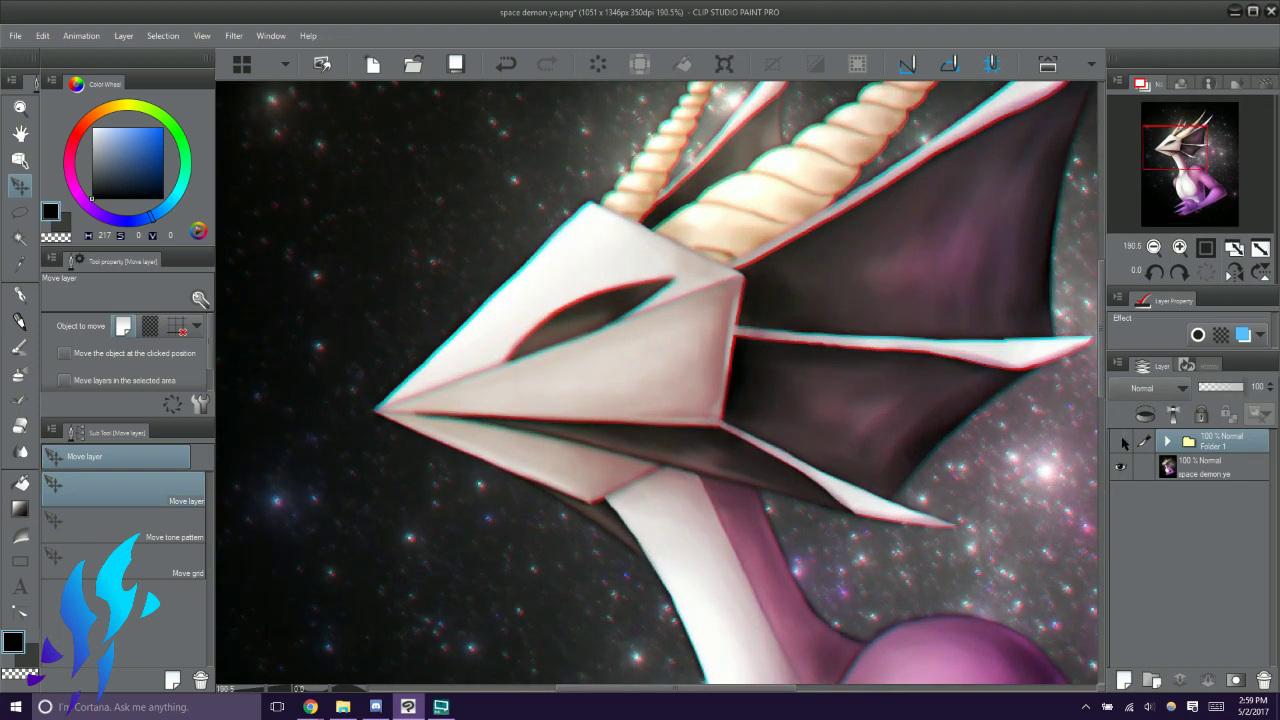
pyautogui.scroll(-5, 857, 380)
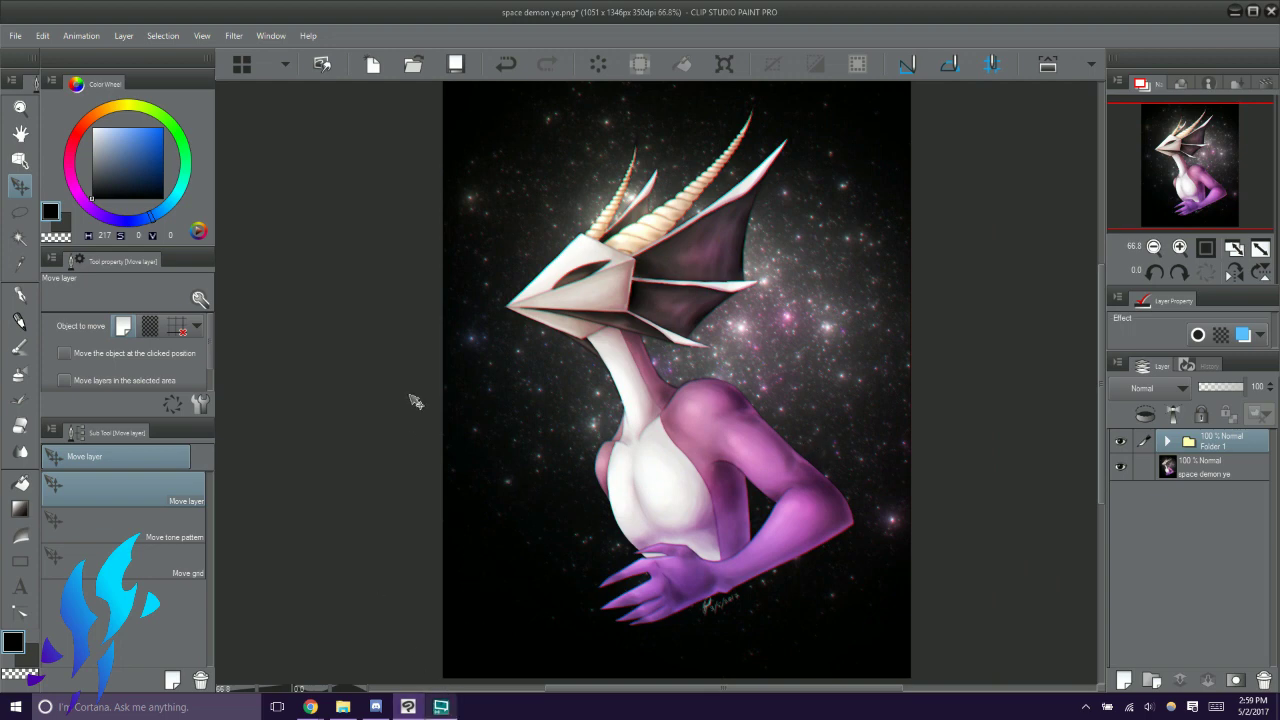
pyautogui.click(440, 707)
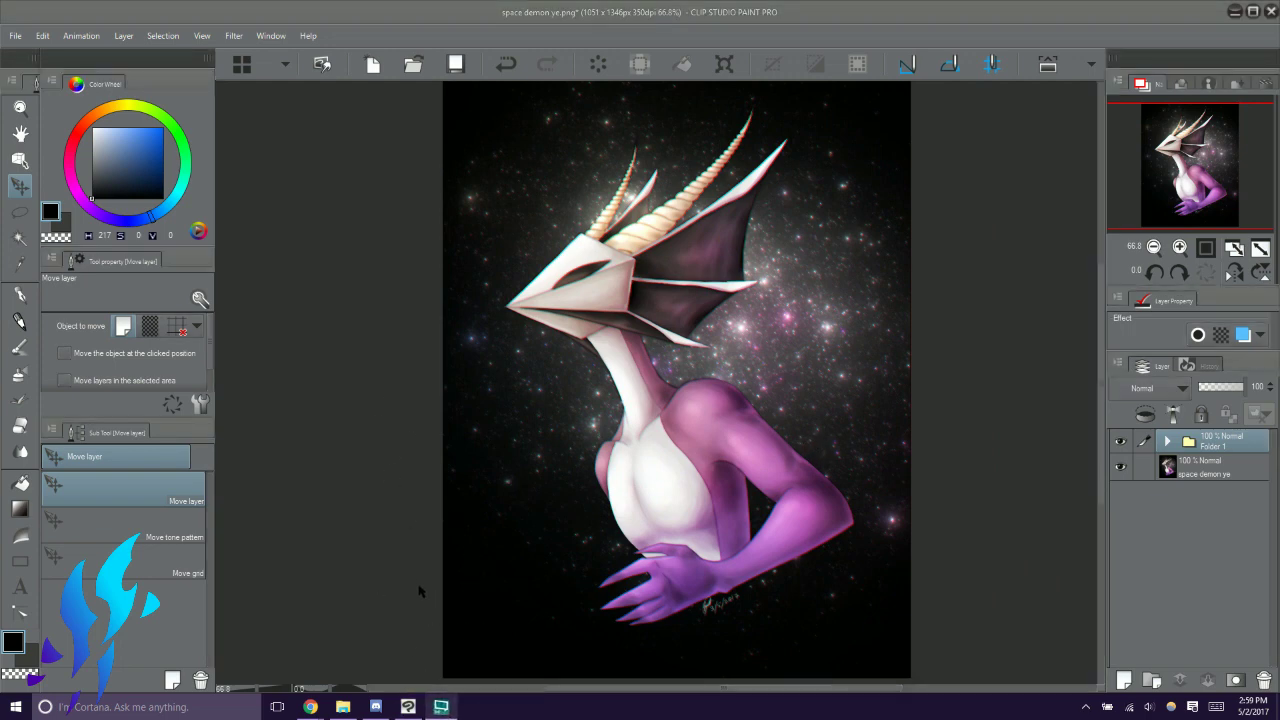
pyautogui.moveTo(416, 470)
pyautogui.mouseDown()
pyautogui.moveTo(394, 531)
pyautogui.moveTo(535, 366)
pyautogui.mouseUp()
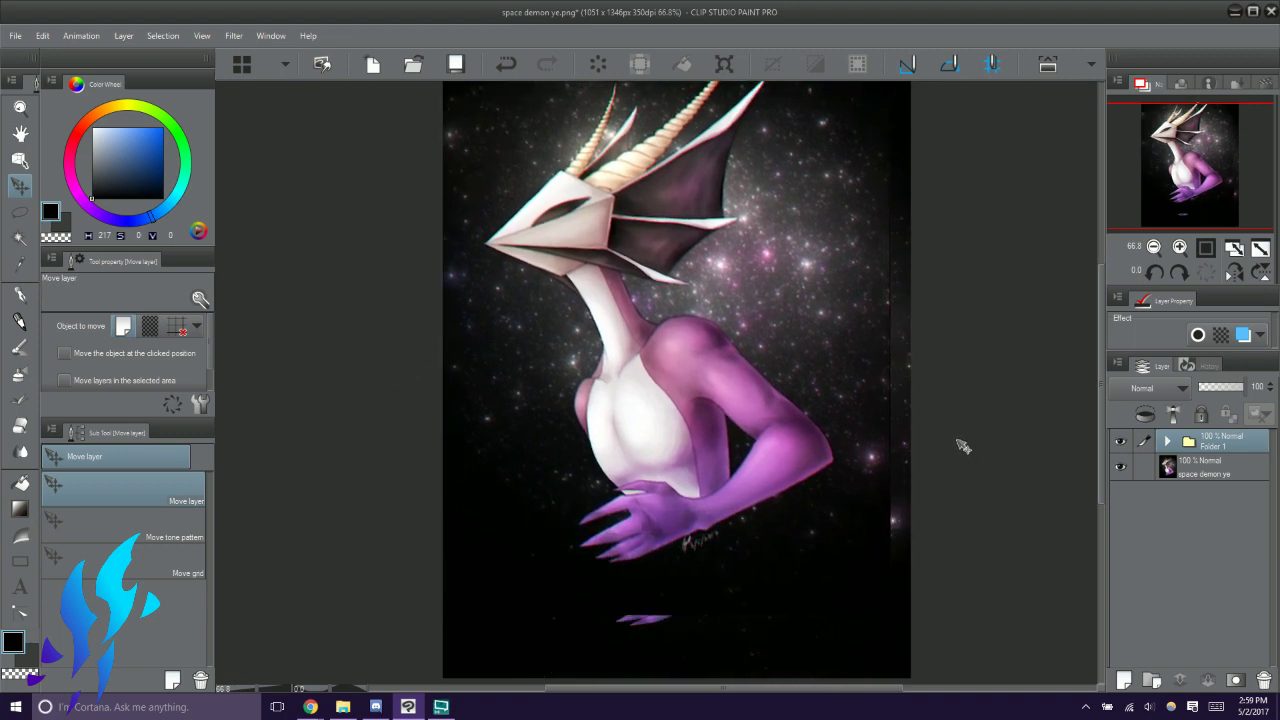
pyautogui.hotkey('ctrl', 'z')
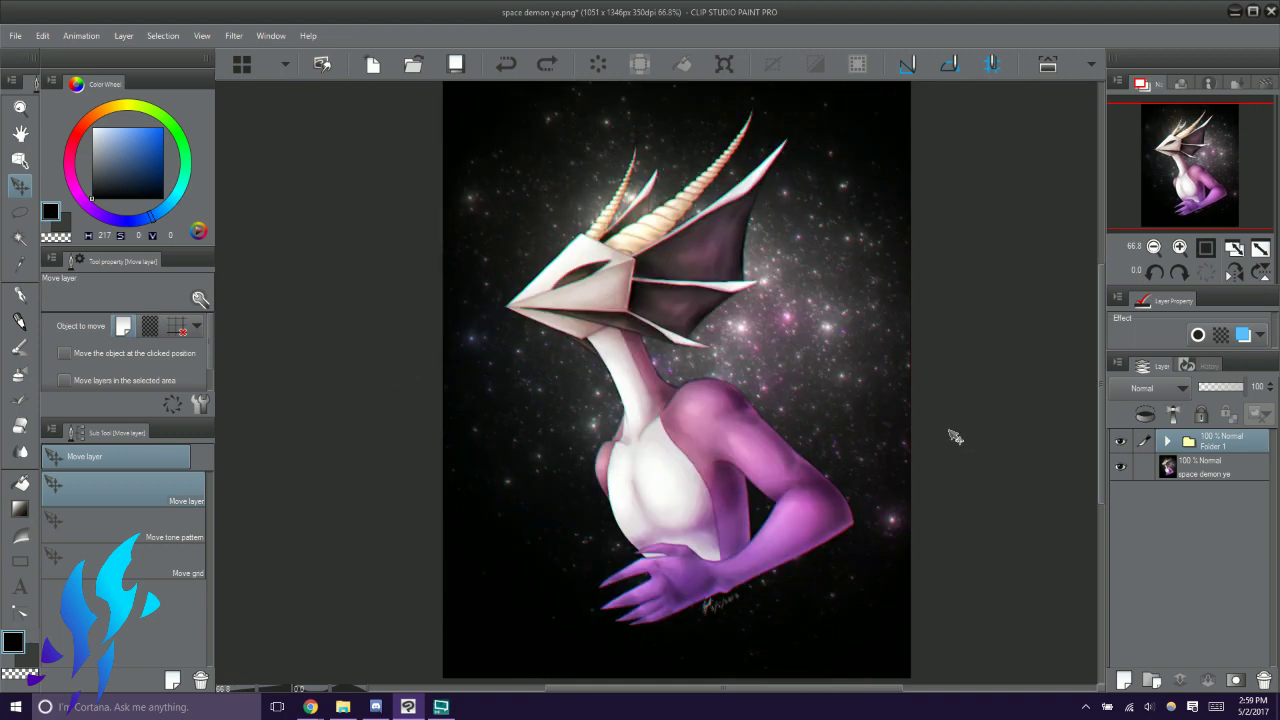